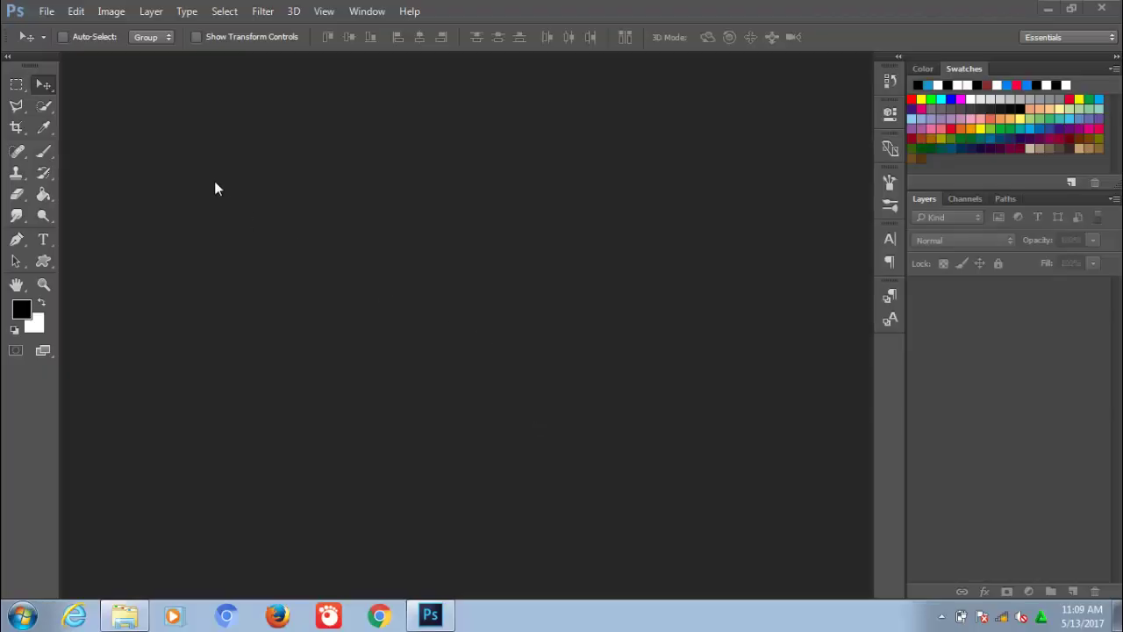
Create Untitled-1, a blank white 1280 × 720 px RGB document at 300 ppi
click(47, 10)
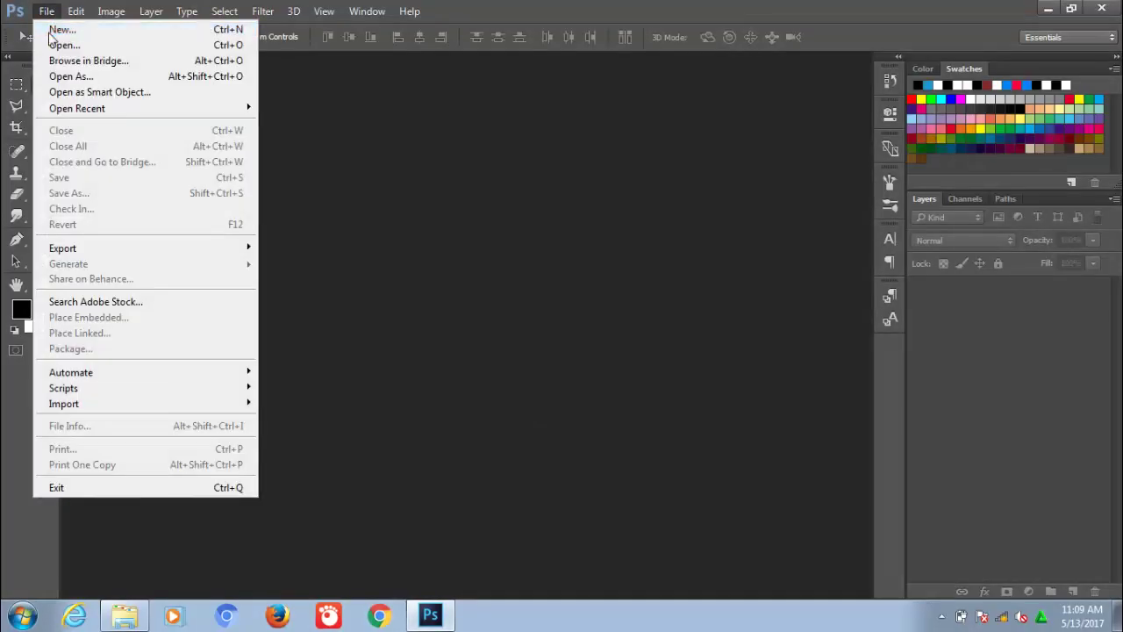
click(58, 30)
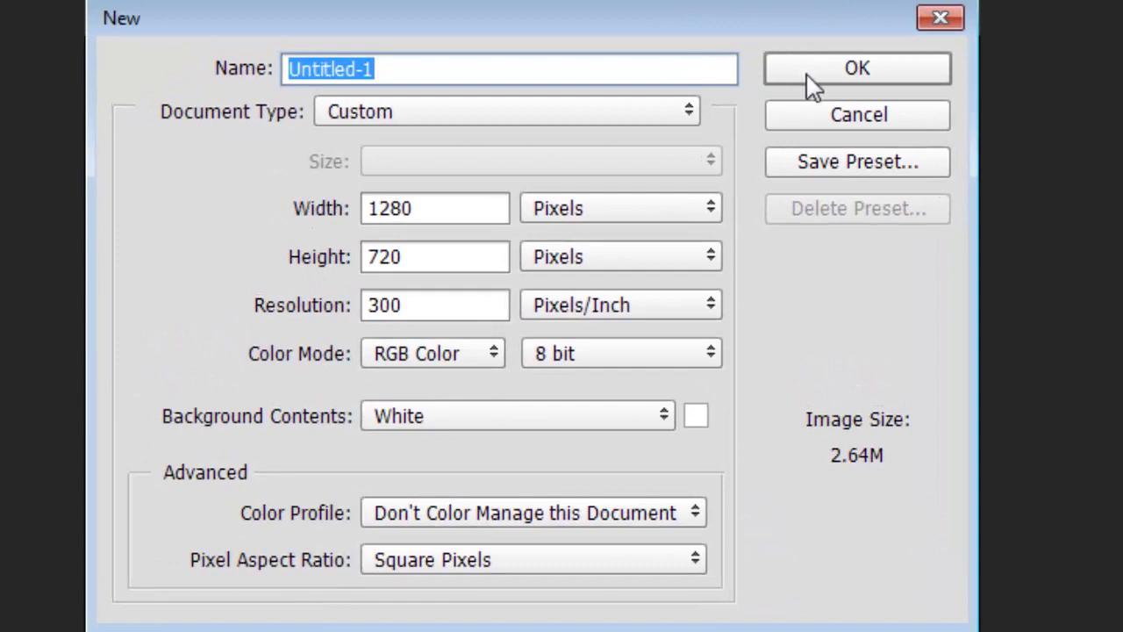
click(805, 77)
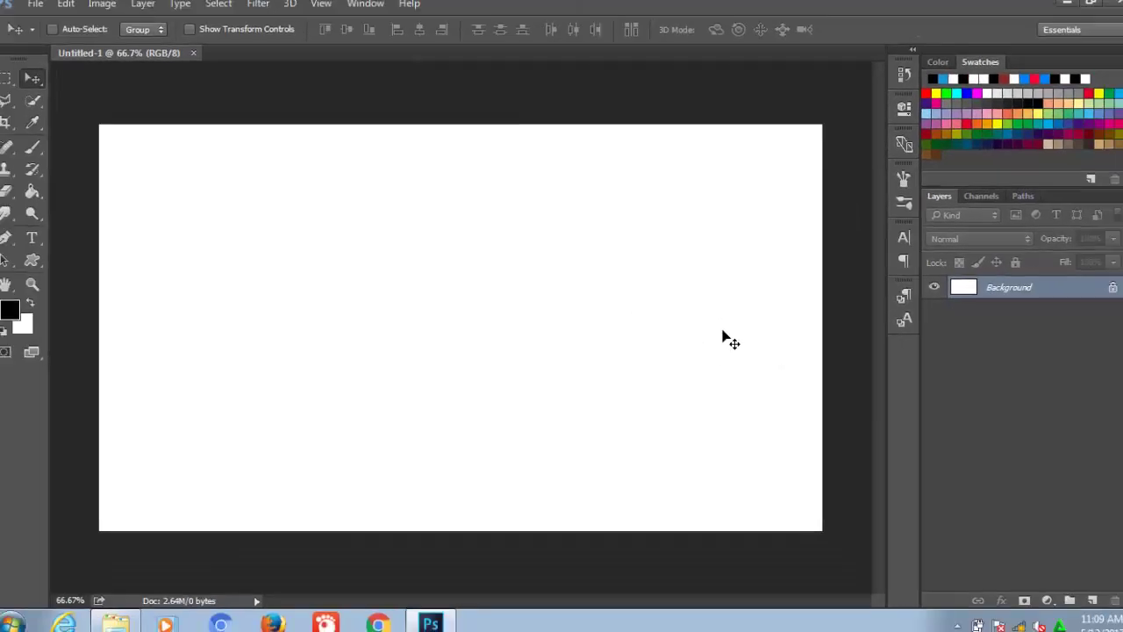
Add a Pattern Fill layer using the dark hexagon mesh pattern at 120% scale
click(1029, 591)
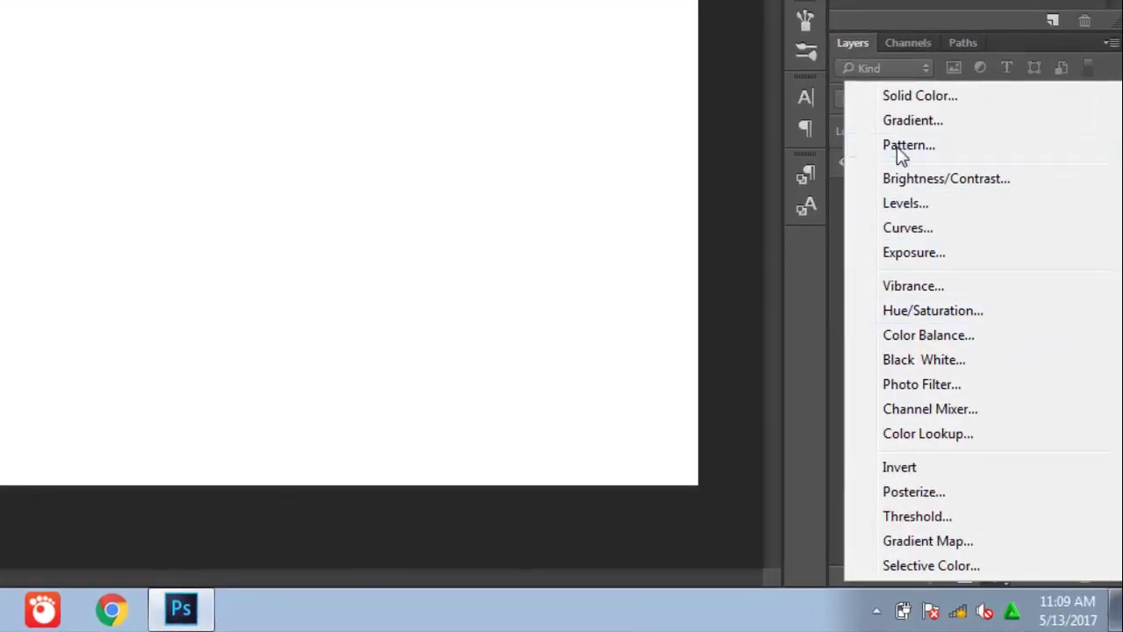
click(898, 146)
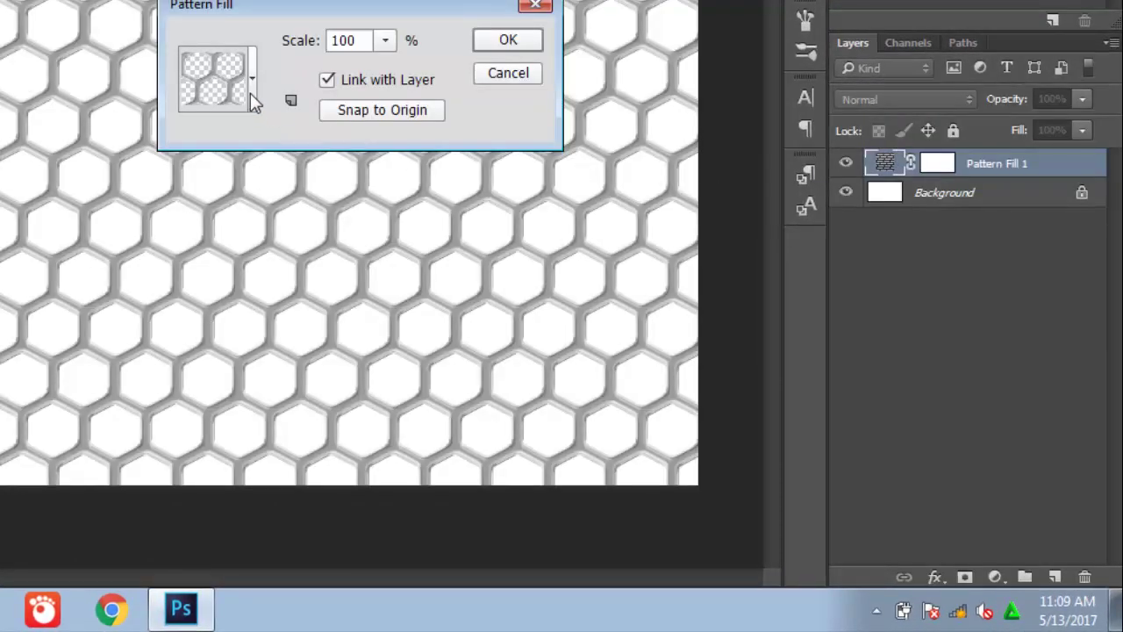
click(251, 93)
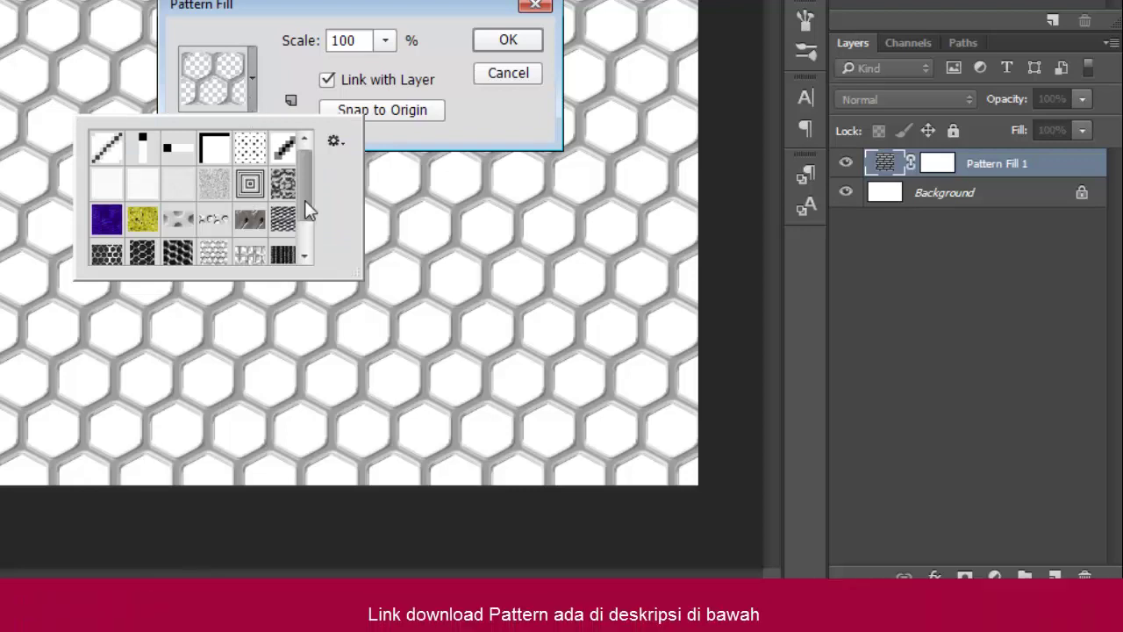
drag(305, 217, 305, 233)
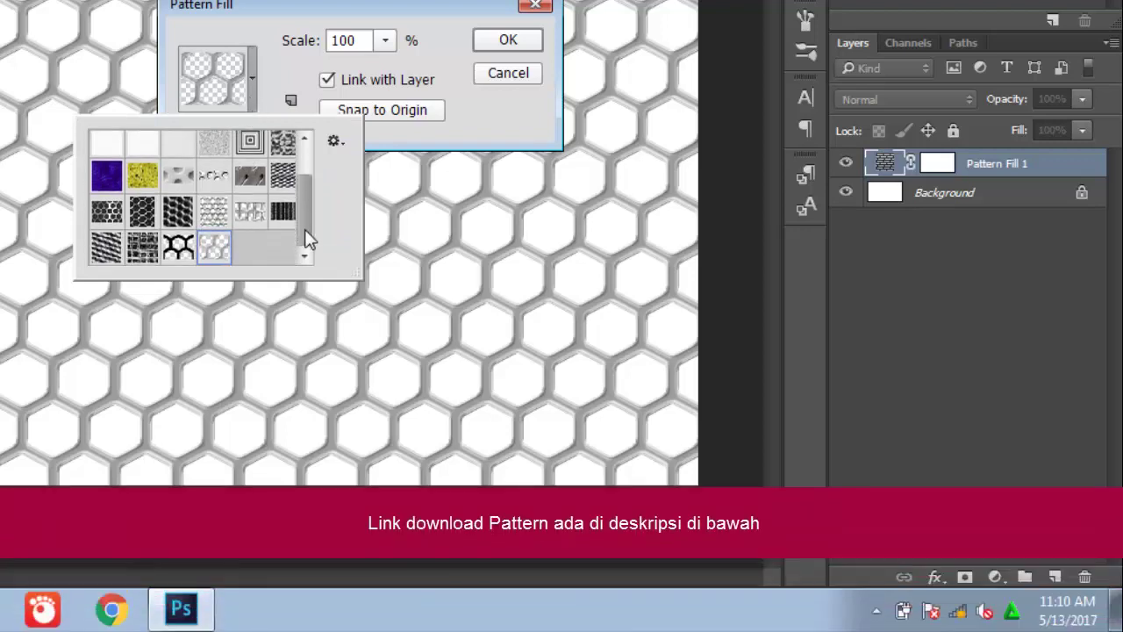
click(138, 218)
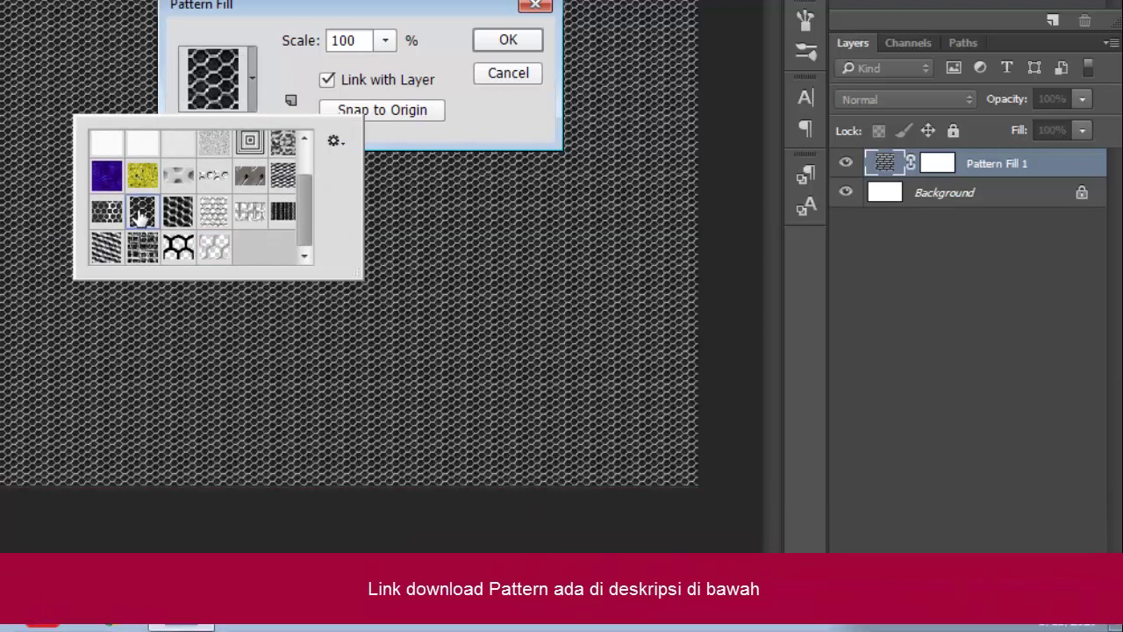
click(282, 65)
click(384, 42)
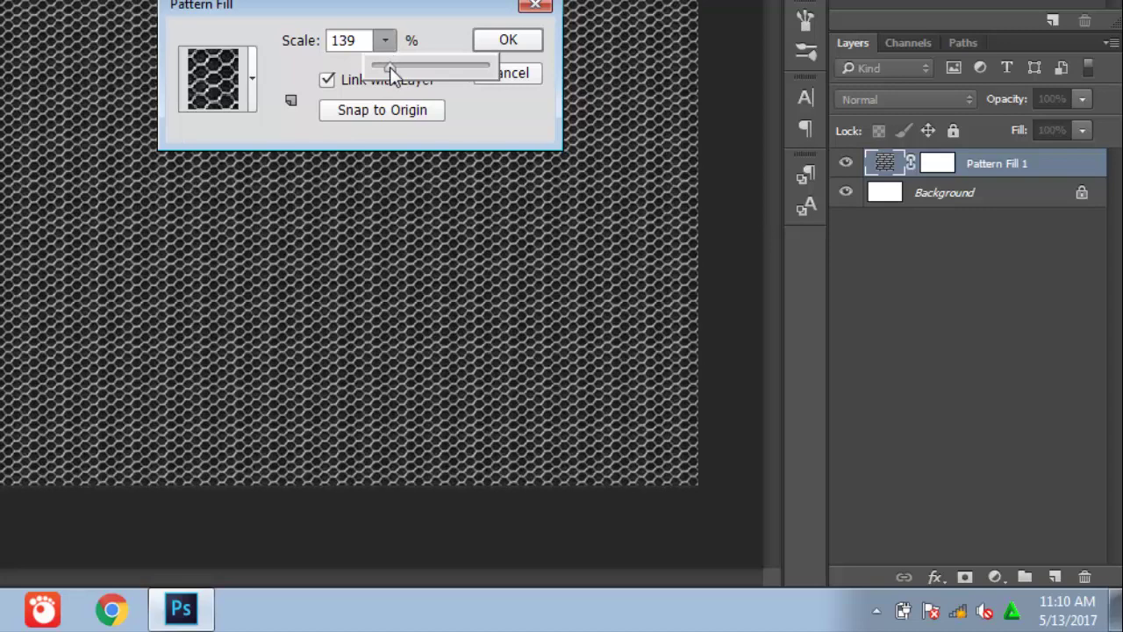
drag(390, 66, 388, 67)
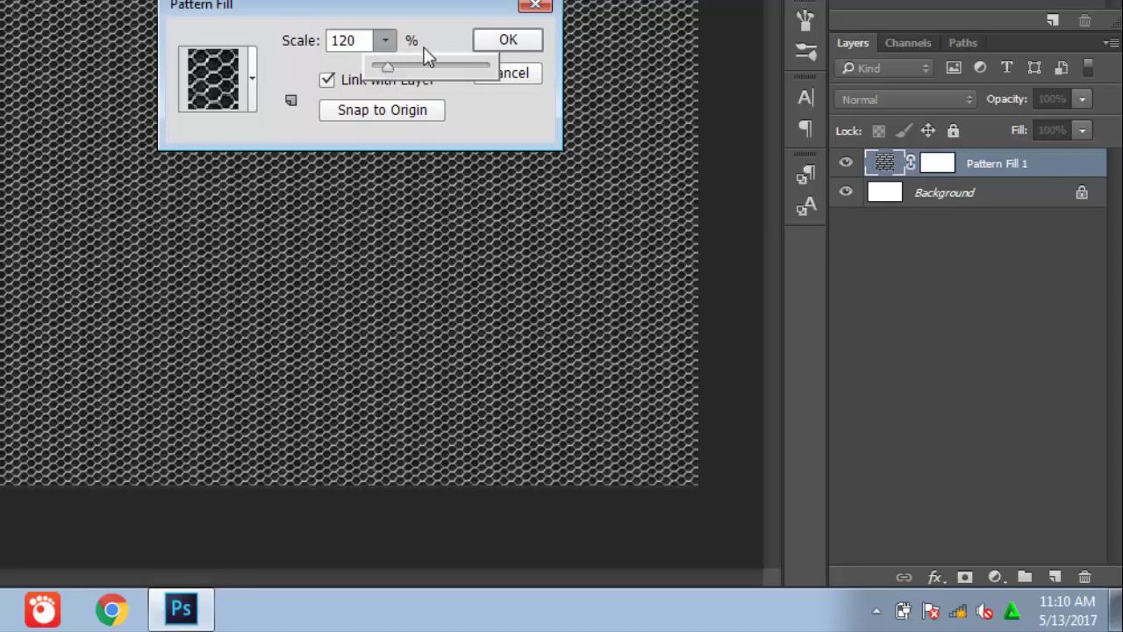
click(442, 32)
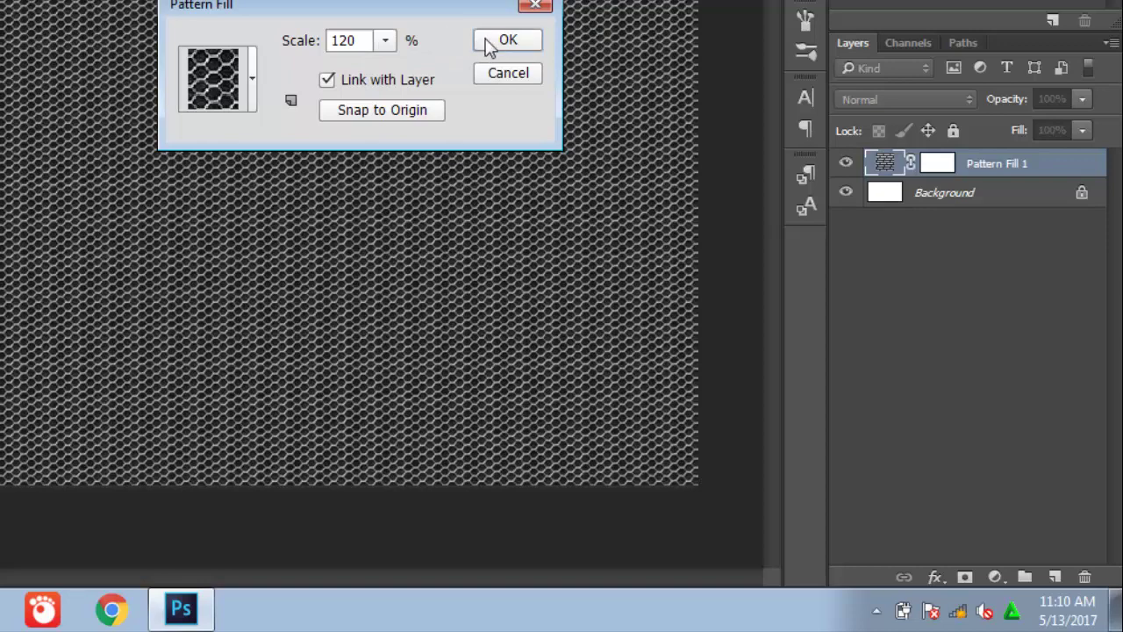
click(485, 40)
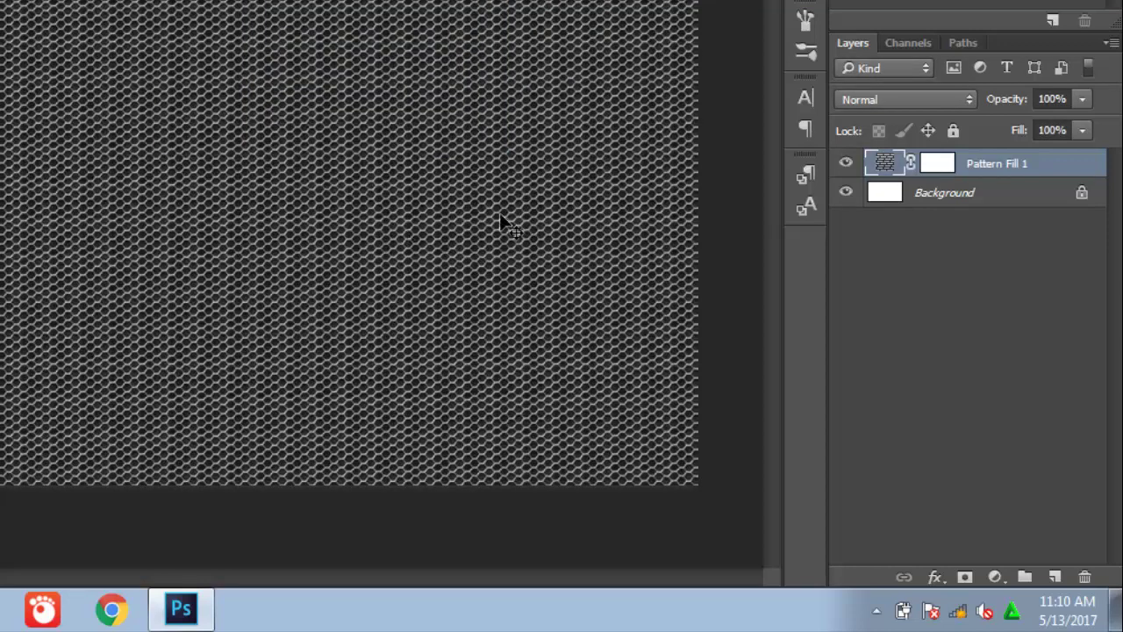
Add a reversed radial Gradient Fill layer scaled to about 159% as a dark-edged vignette
click(994, 579)
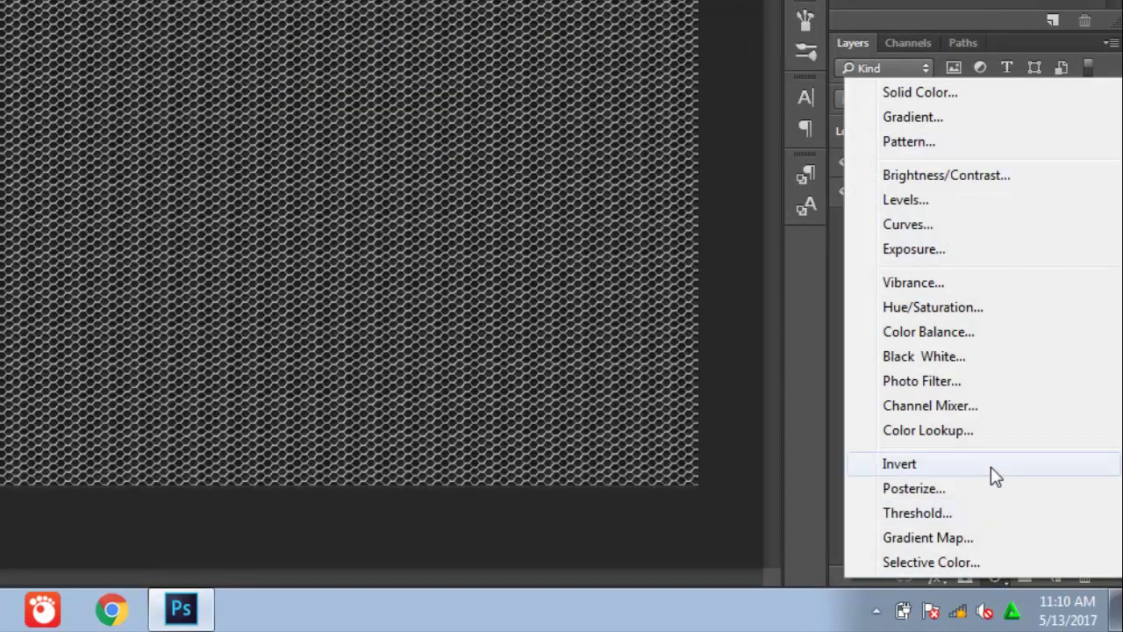
click(909, 122)
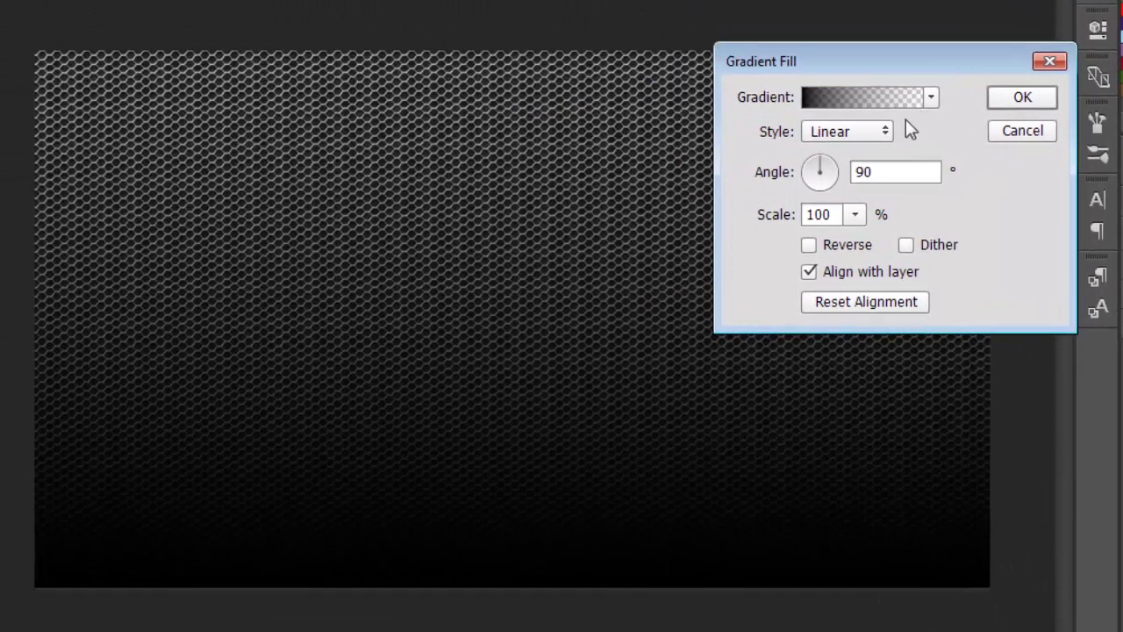
click(928, 101)
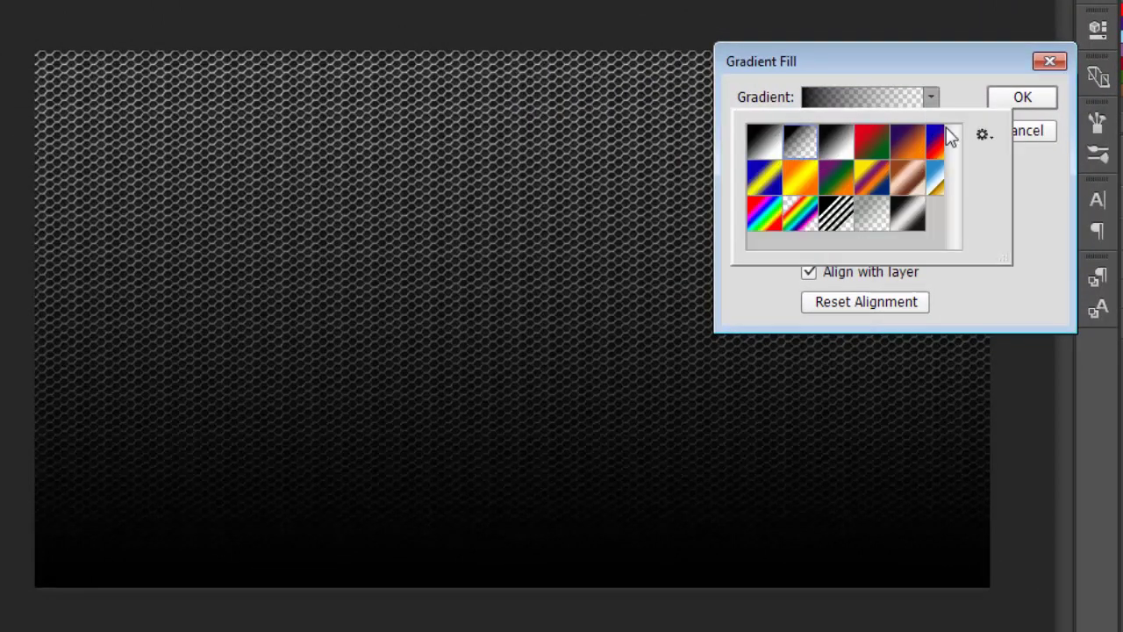
click(956, 98)
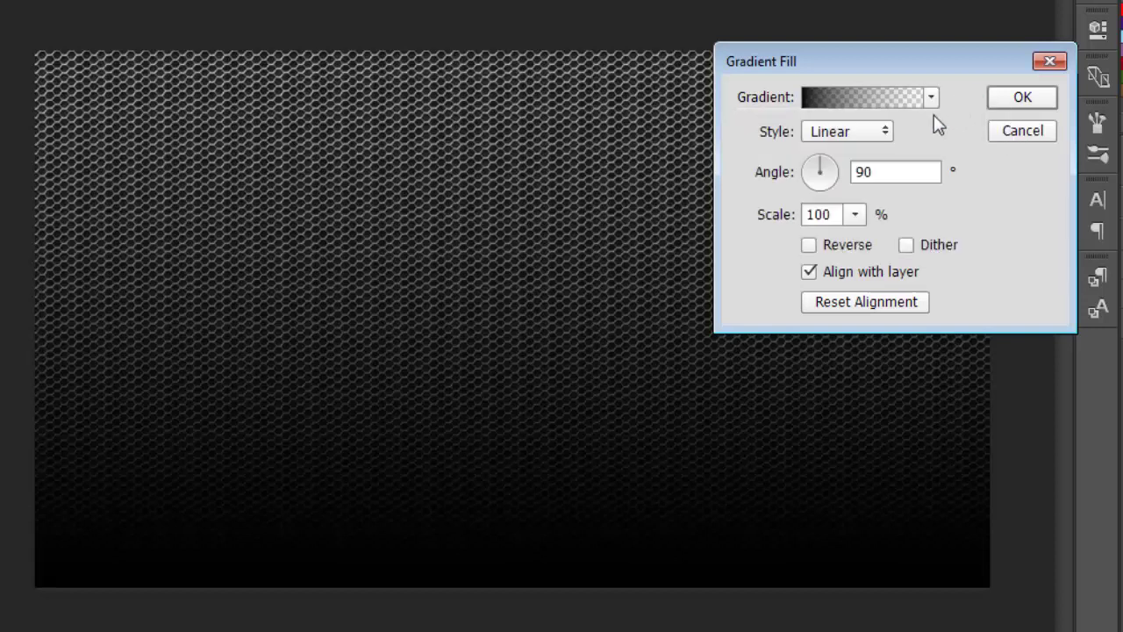
click(885, 131)
click(850, 167)
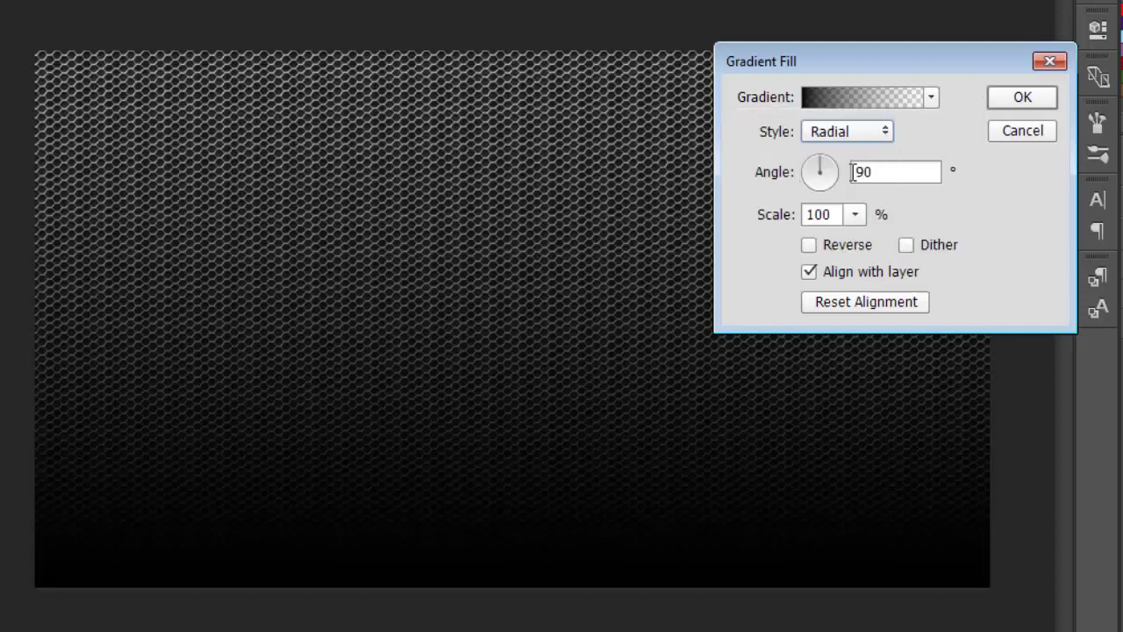
click(809, 247)
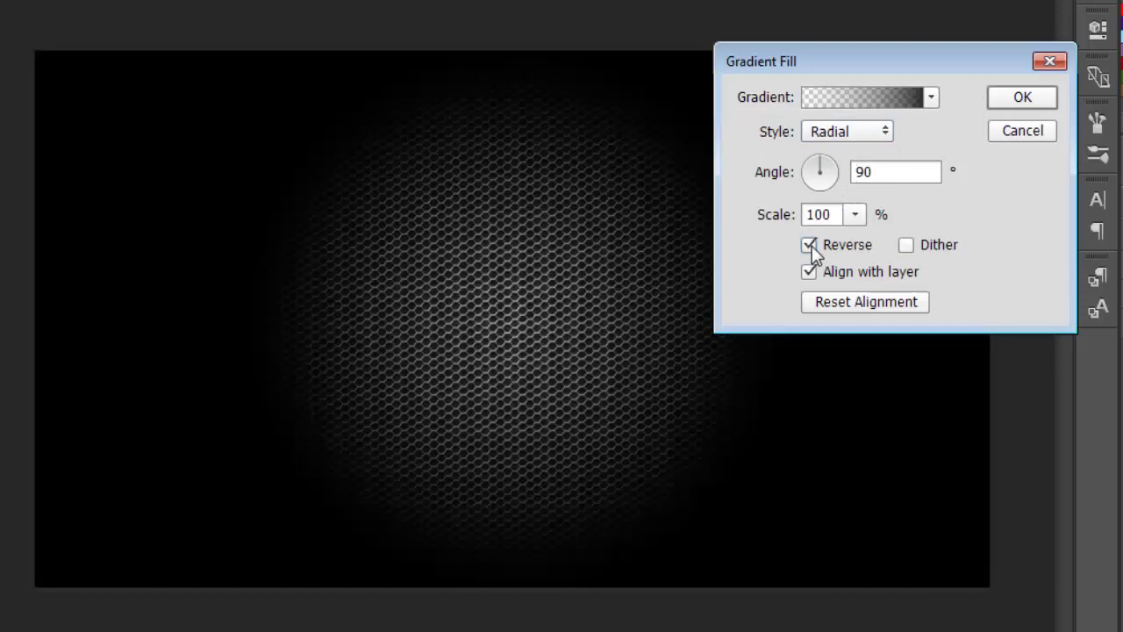
click(855, 215)
drag(854, 240, 869, 246)
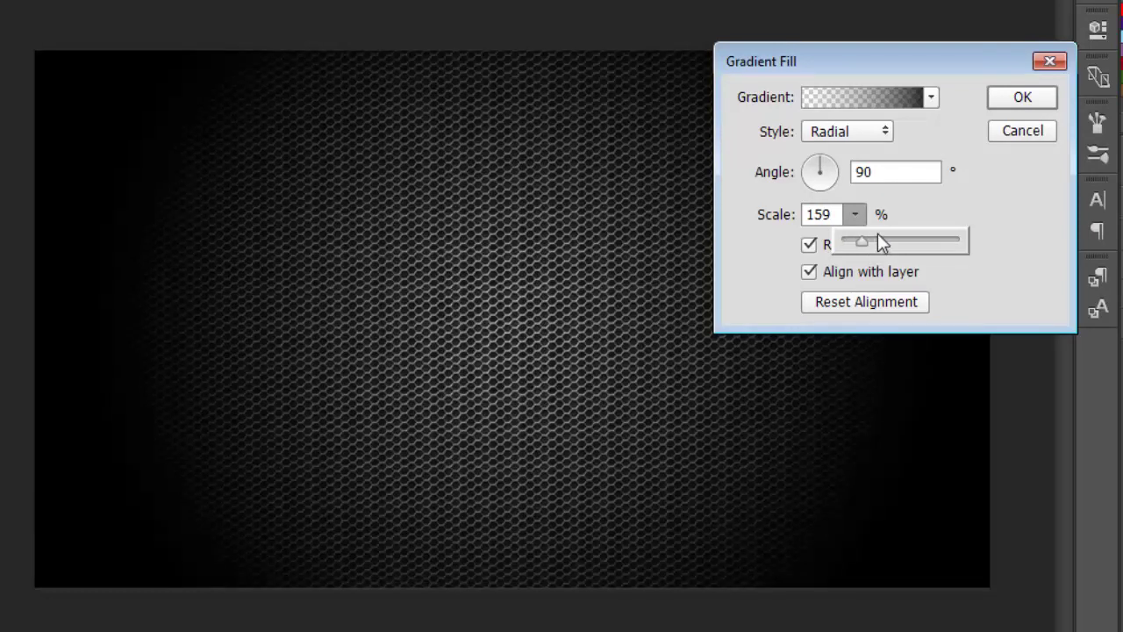
click(1009, 99)
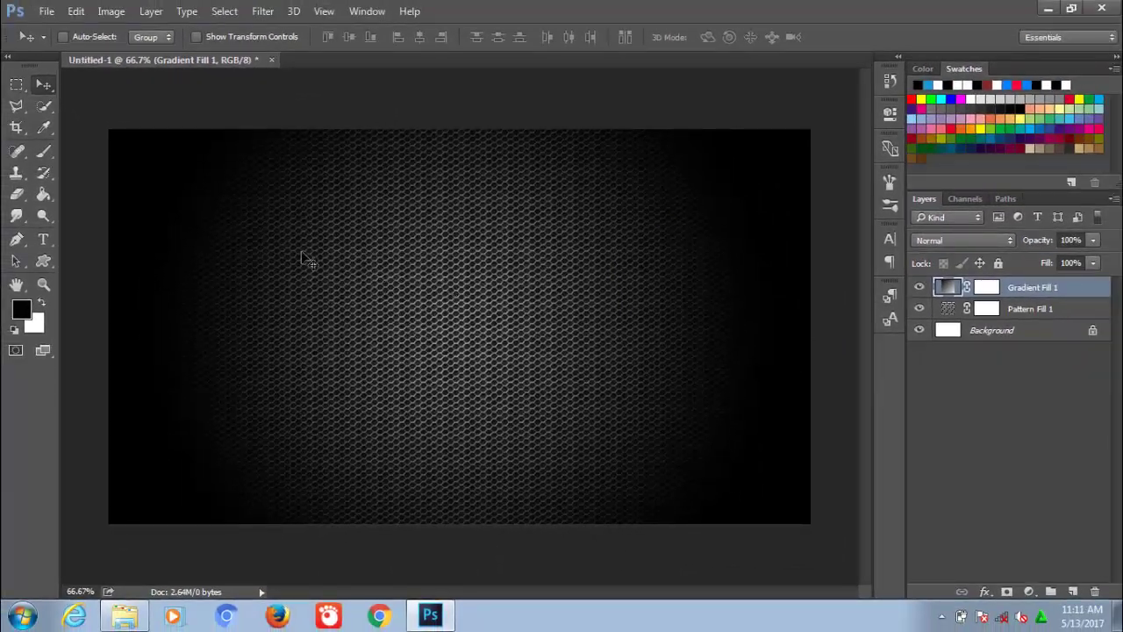
With the Type tool, set the font to Quantum of Mechanic Regular
click(45, 239)
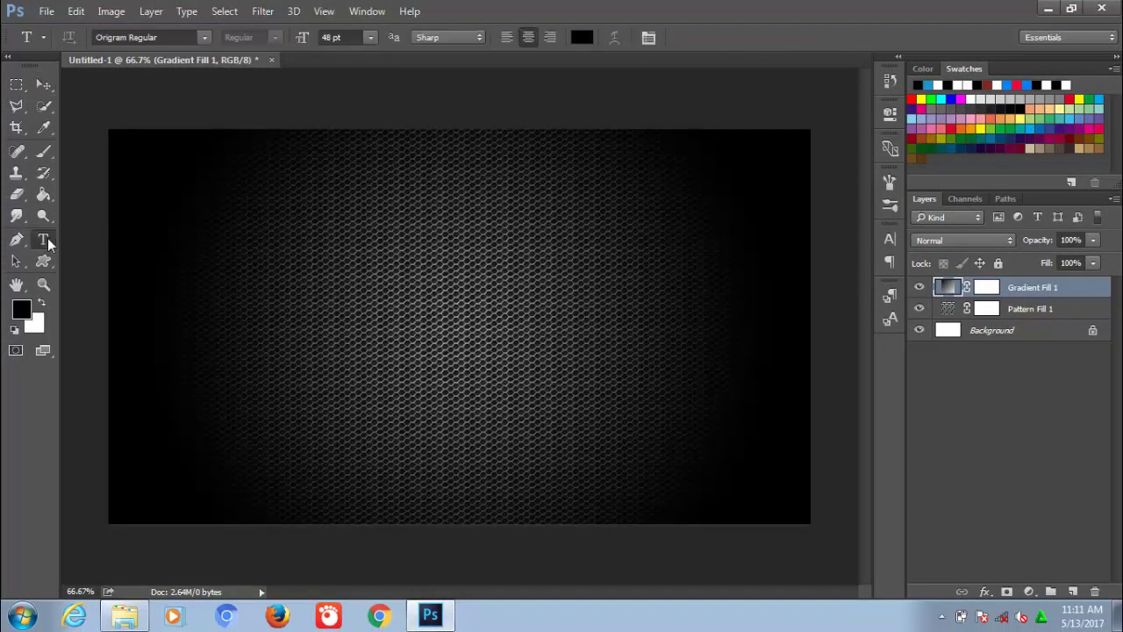
click(186, 38)
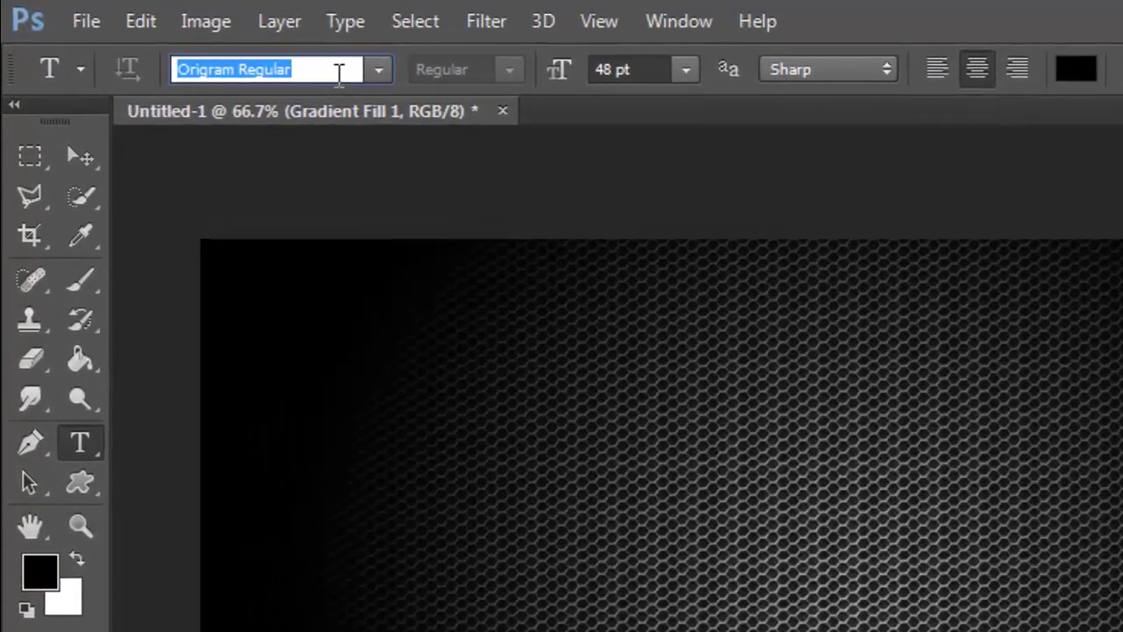
text(q)
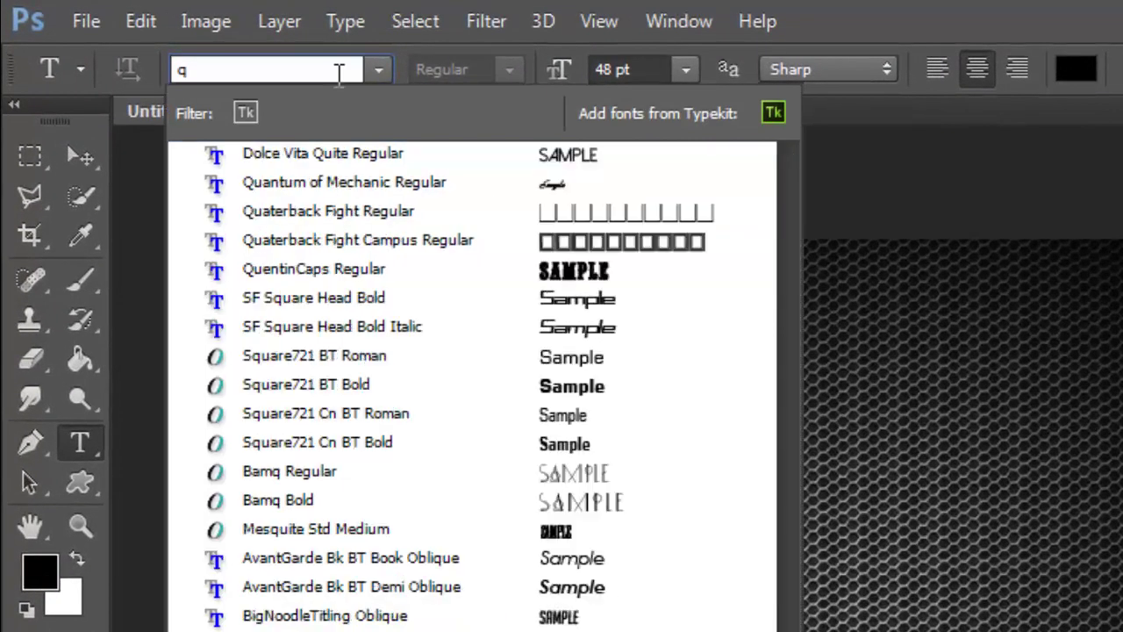
text(uantu)
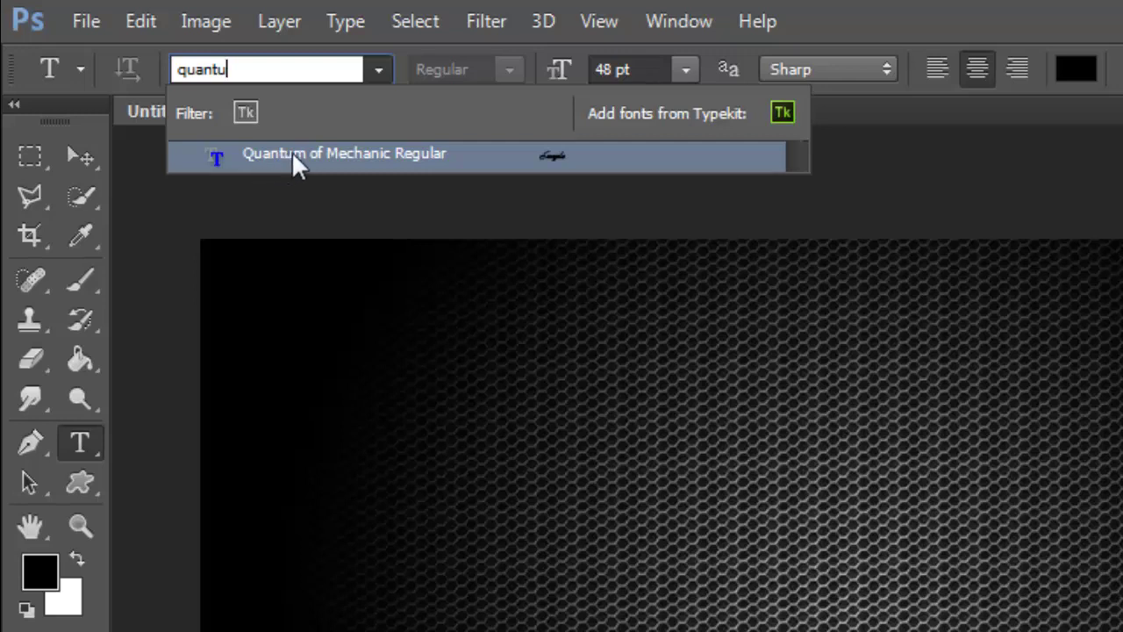
click(294, 158)
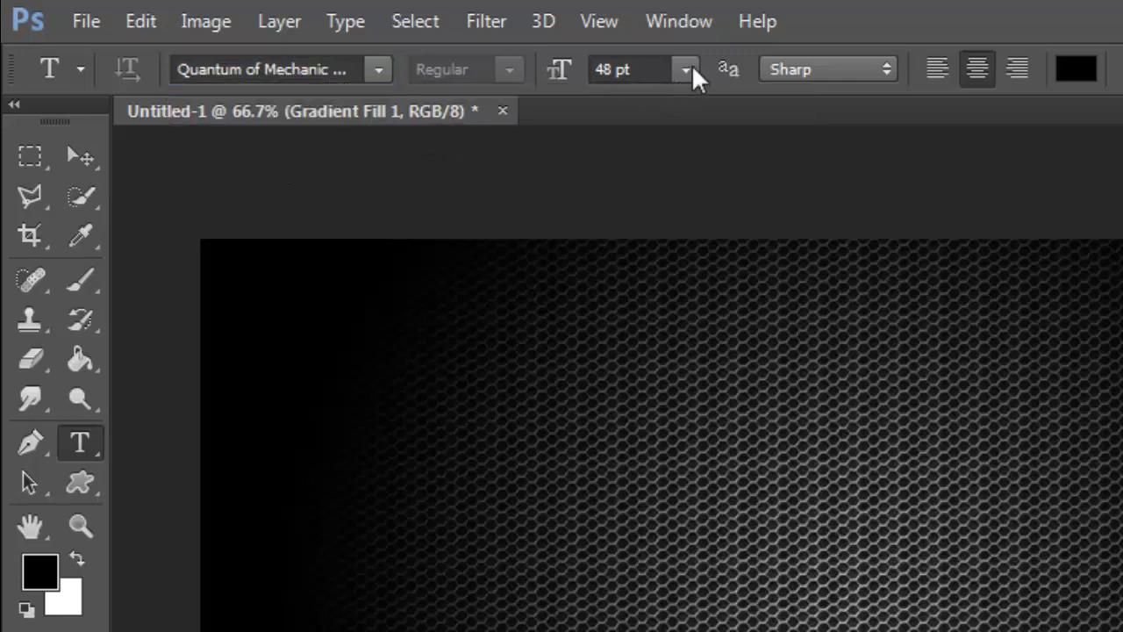
Set the font size to 120 pt and start a text layer on the canvas
drag(668, 70, 562, 73)
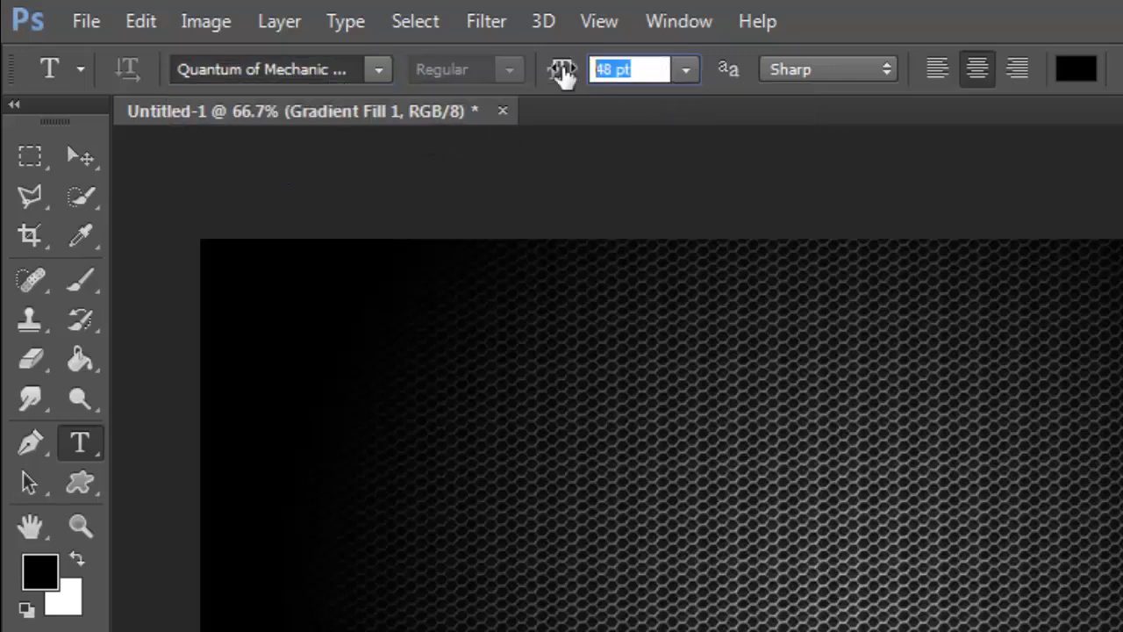
text(120)
key(Return)
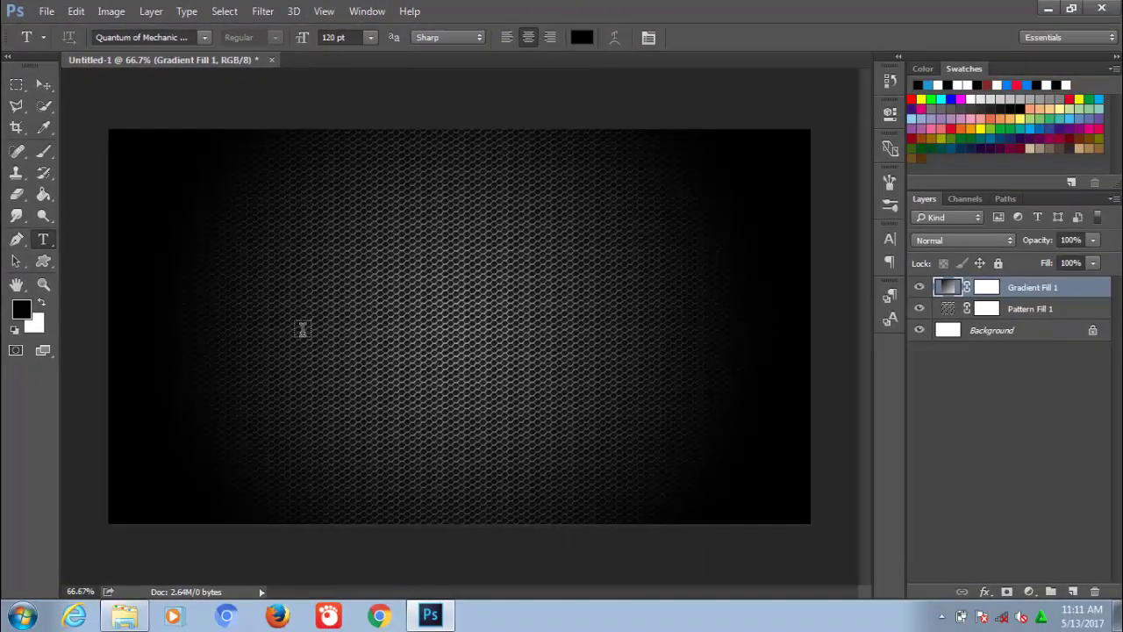
click(302, 329)
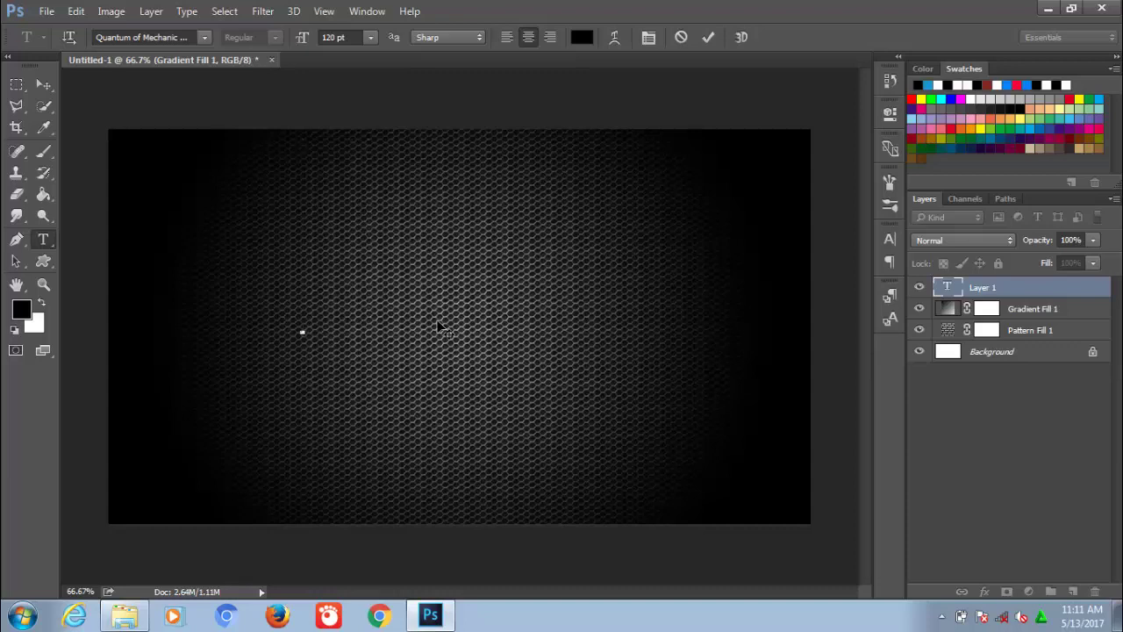
Type 'mighty', colour it light grey #e3dfdf, and commit the type layer
text(mighty)
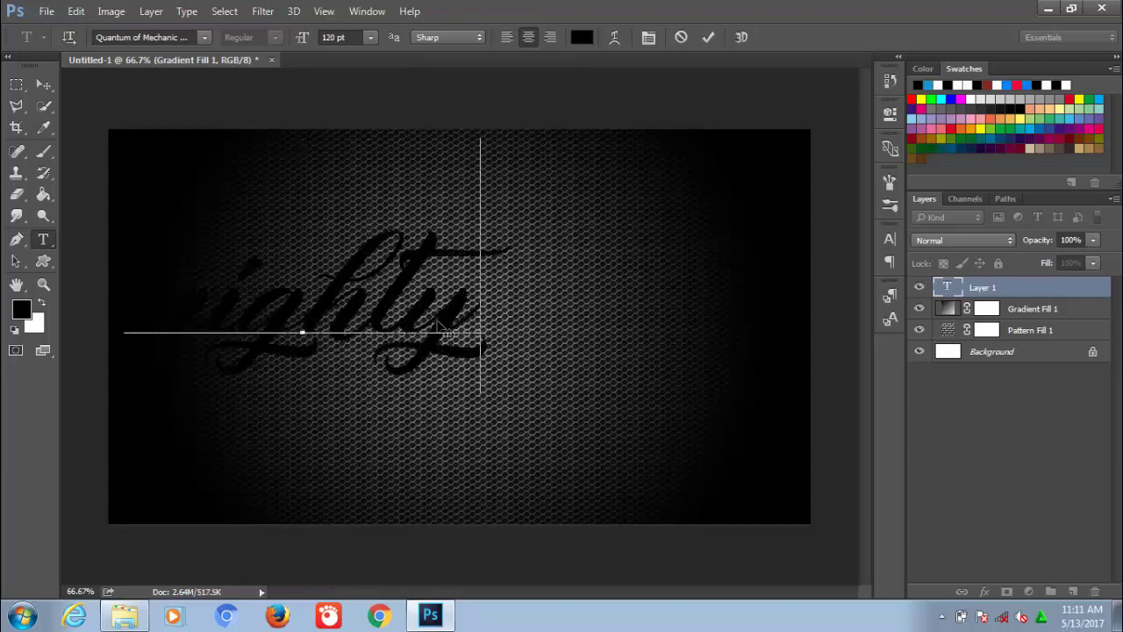
key(ctrl+a)
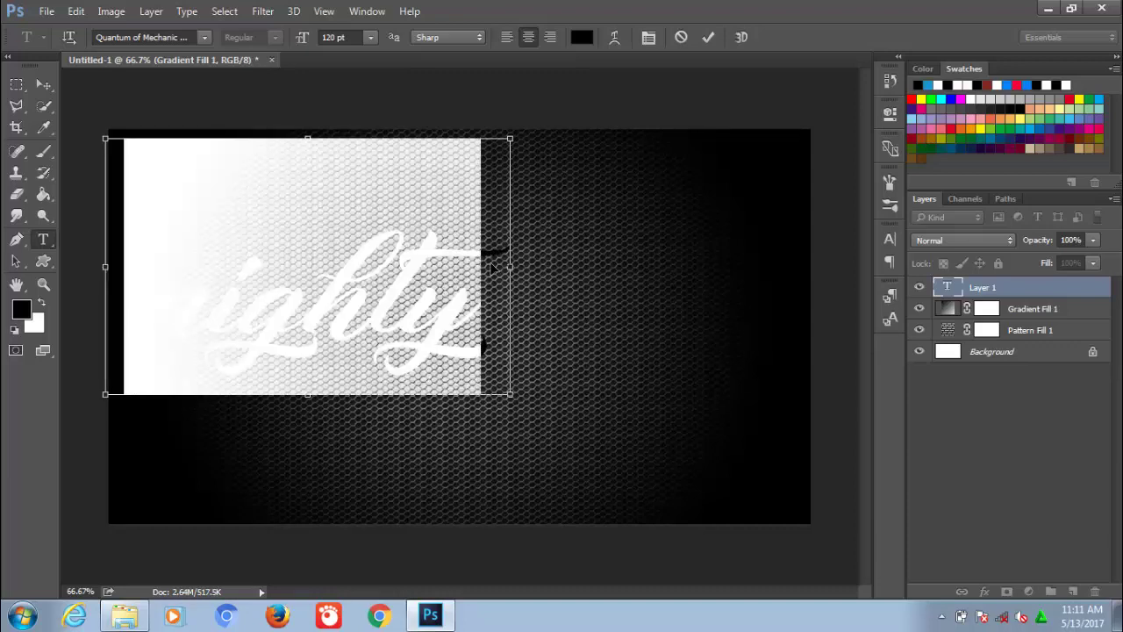
click(581, 38)
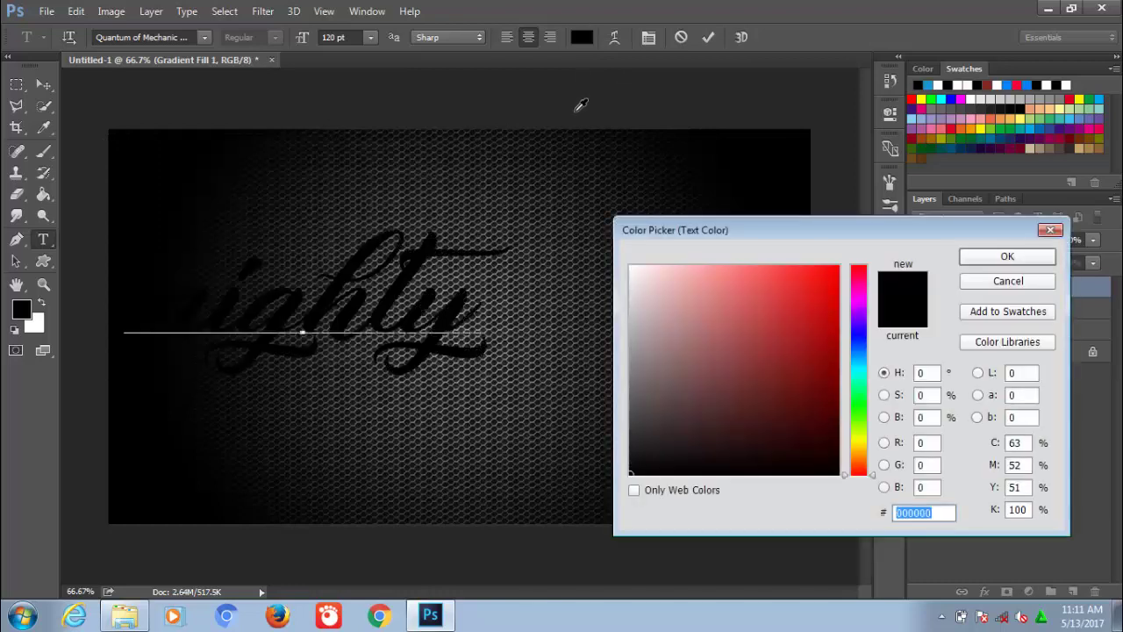
click(632, 296)
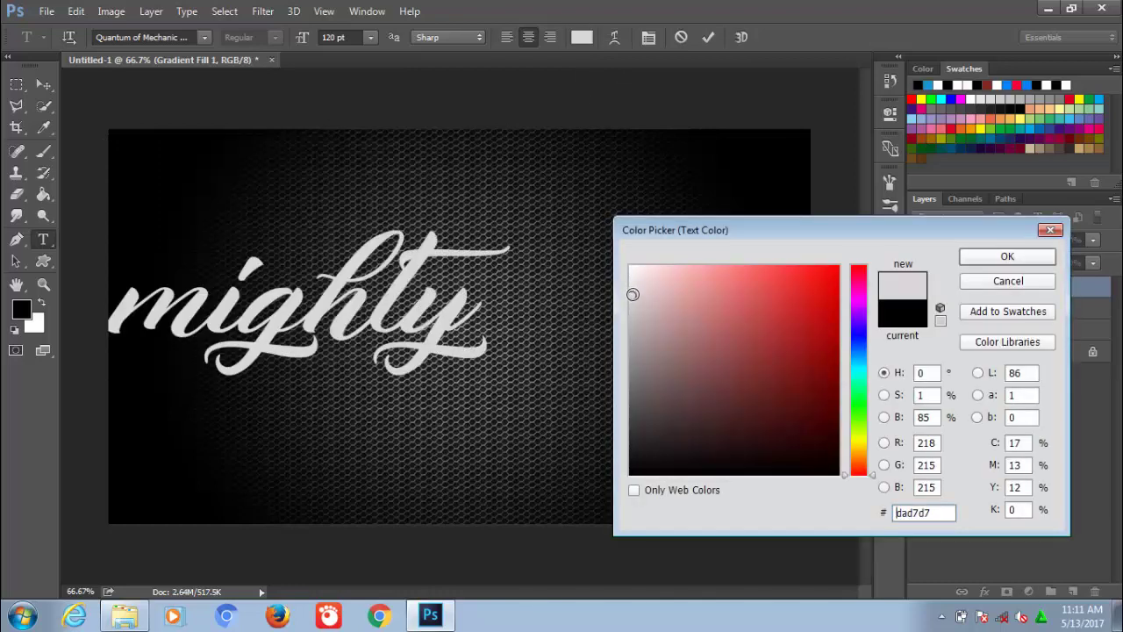
drag(633, 294, 633, 288)
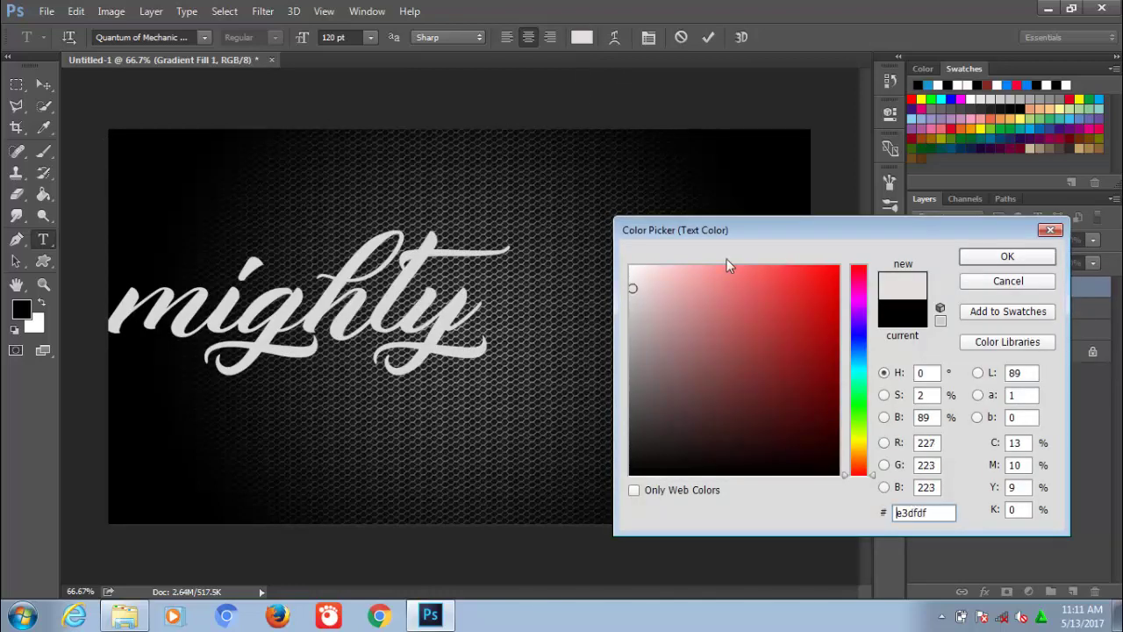
click(1007, 256)
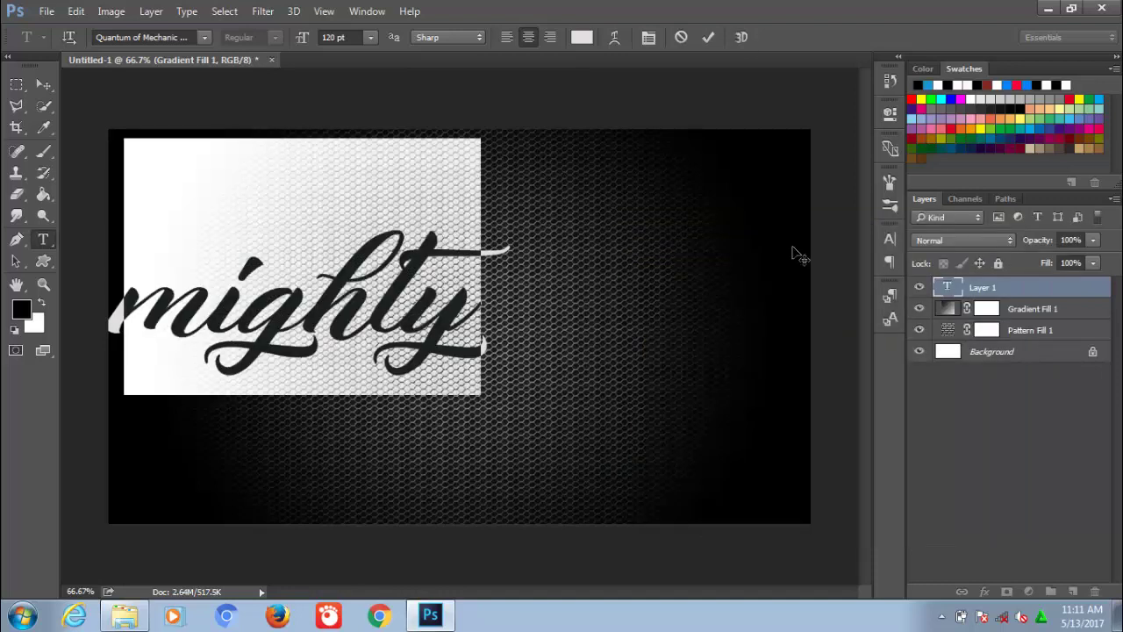
click(708, 37)
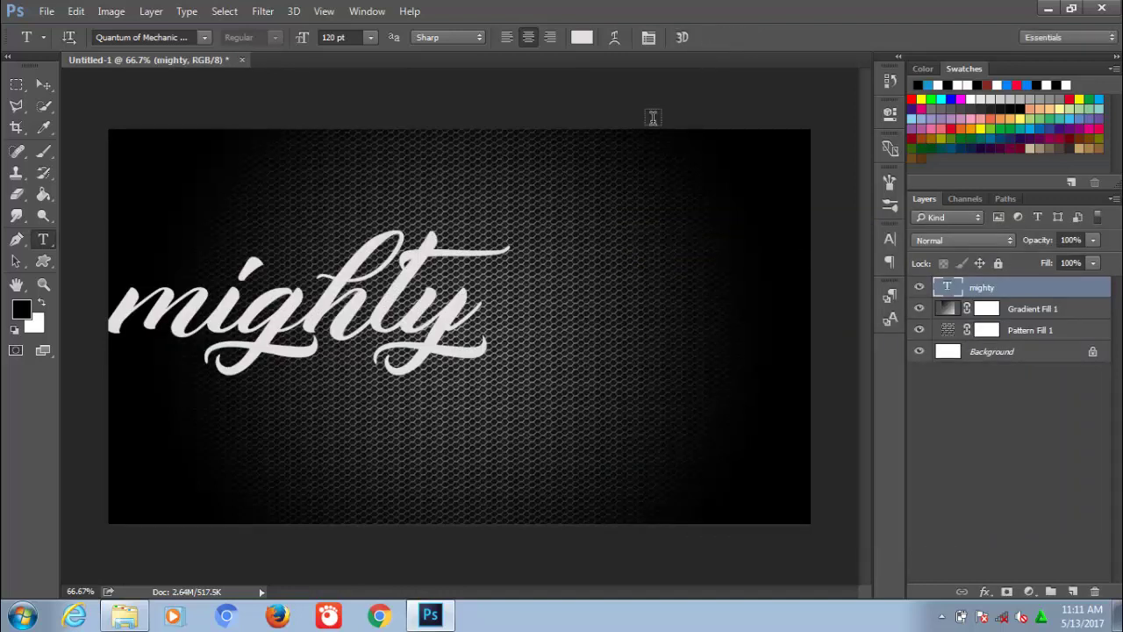
Align the mighty text to the canvas's vertical and horizontal centres, then deselect
click(43, 85)
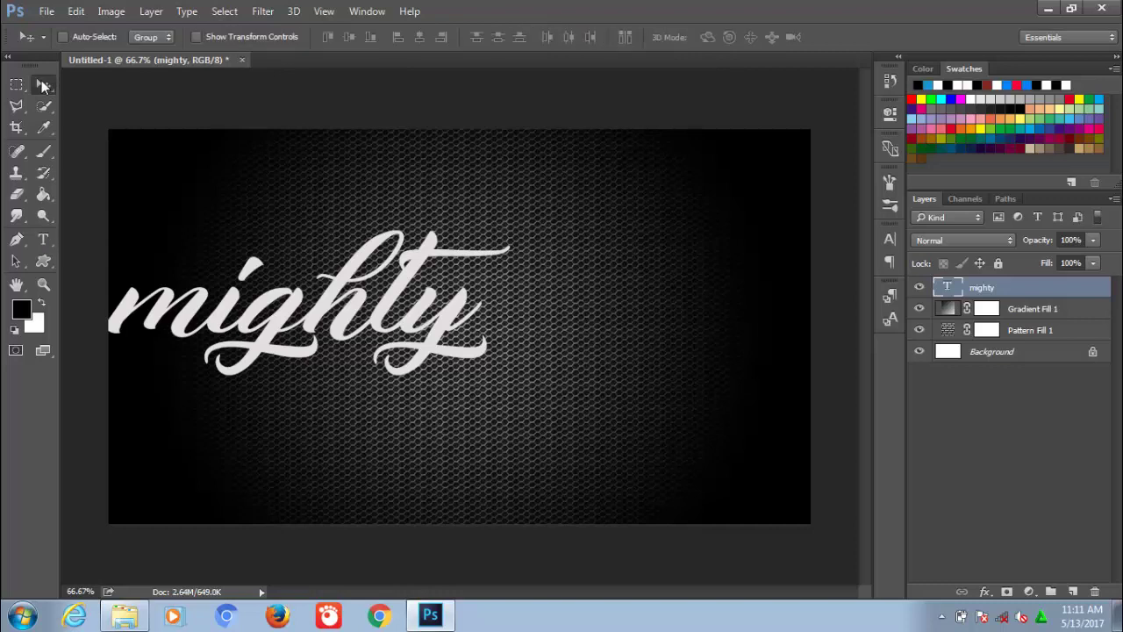
key(ctrl+a)
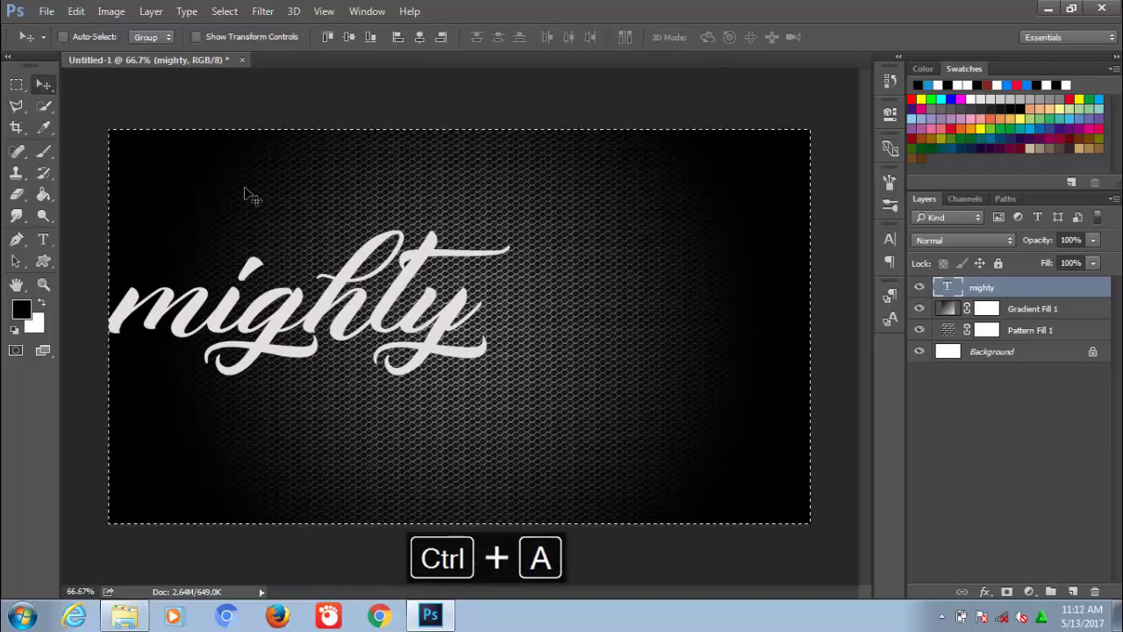
click(351, 41)
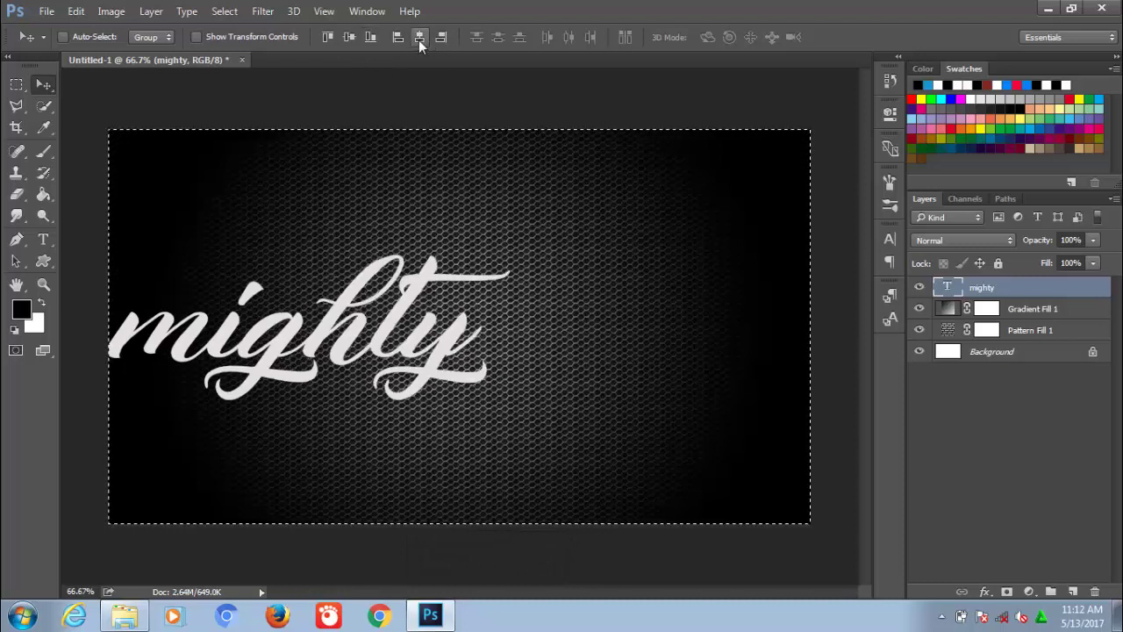
click(418, 39)
key(ctrl+d)
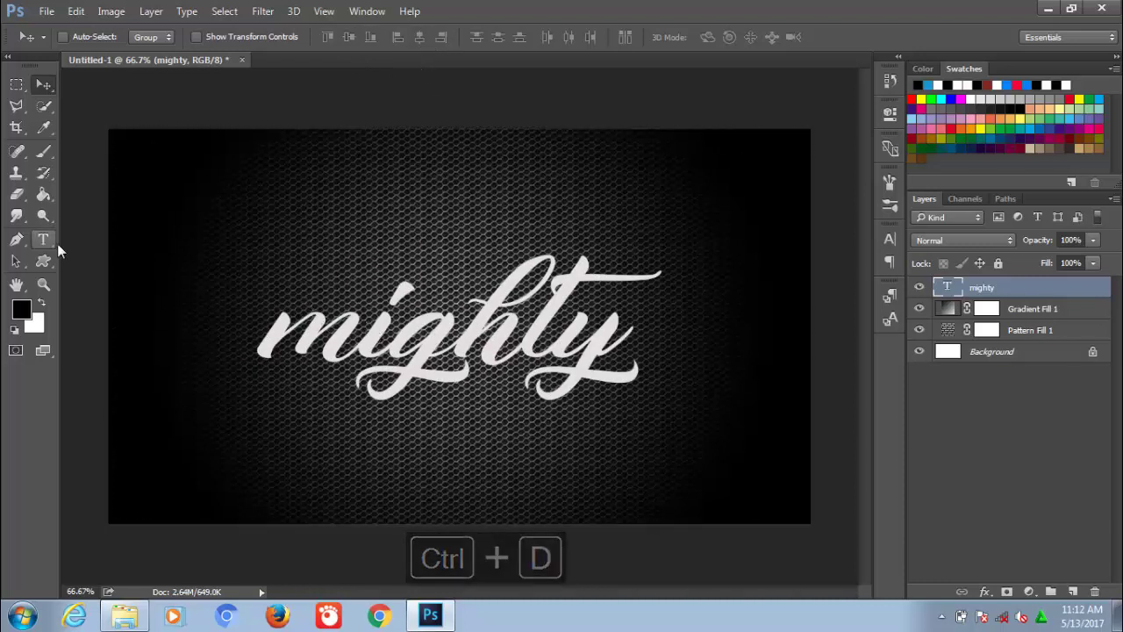
Replace the lowercase m with a capital M so the text reads 'Mighty'
click(43, 239)
click(345, 329)
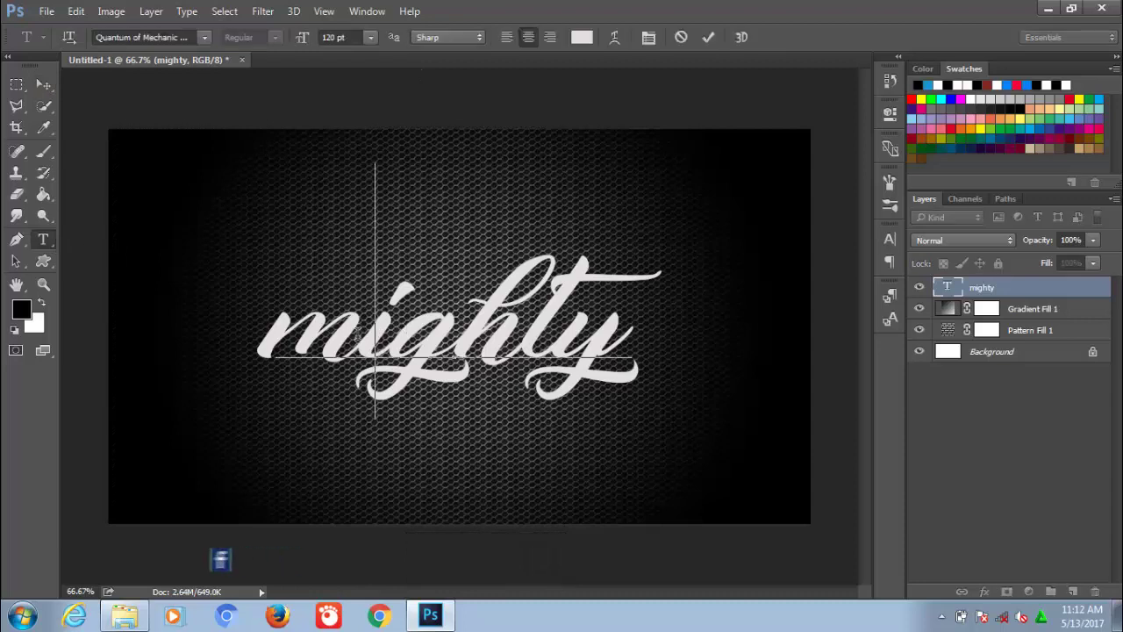
key(Left)
key(BackSpace)
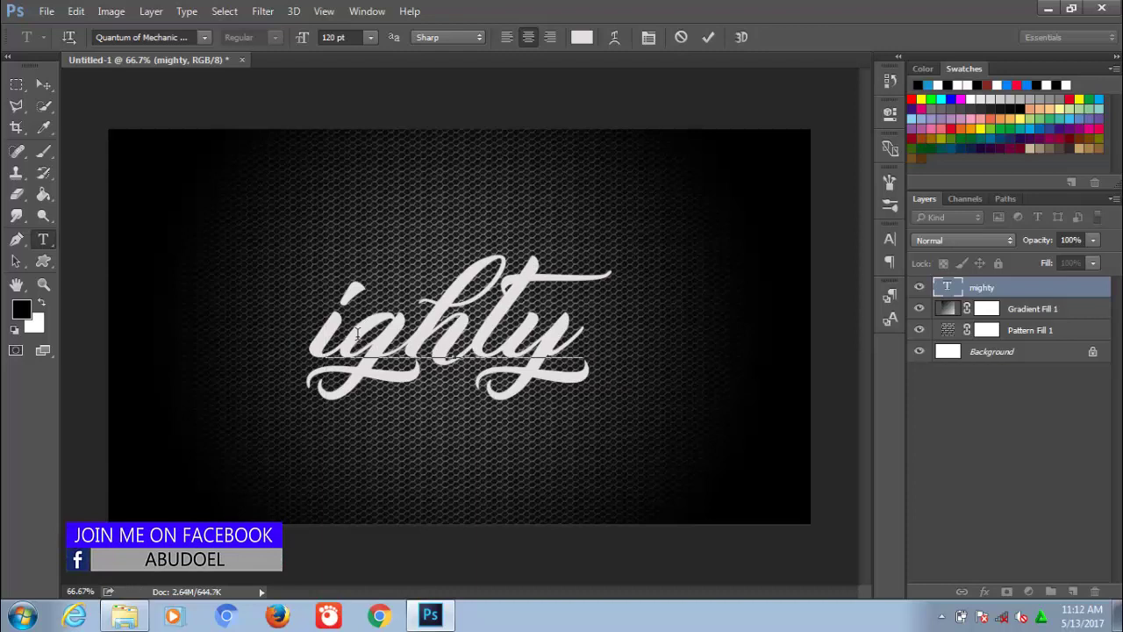
text(M)
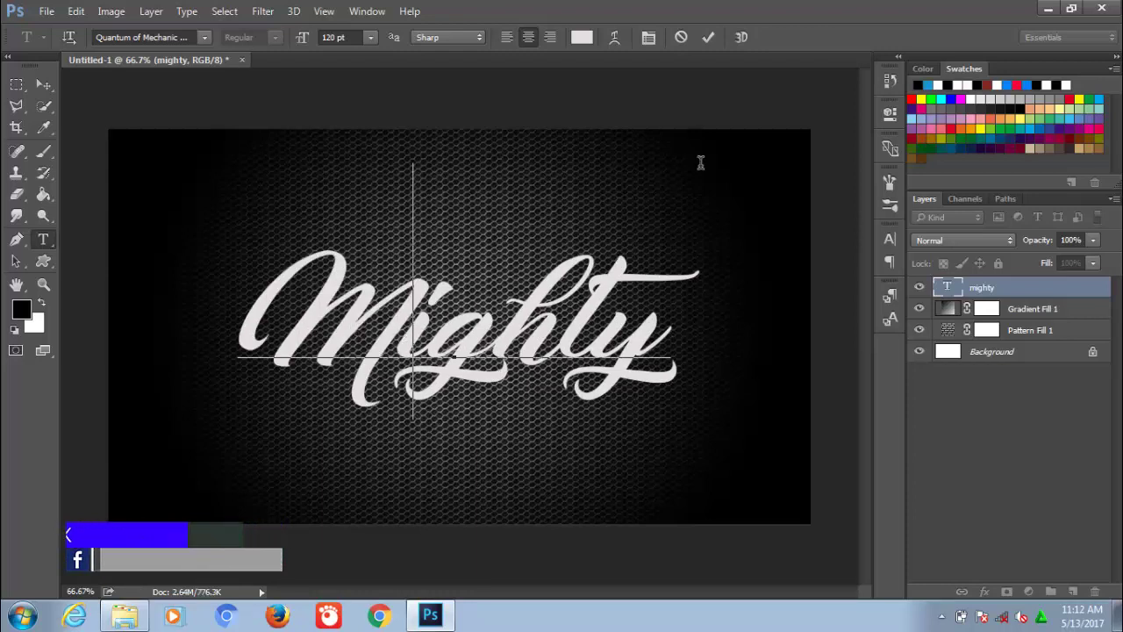
click(708, 40)
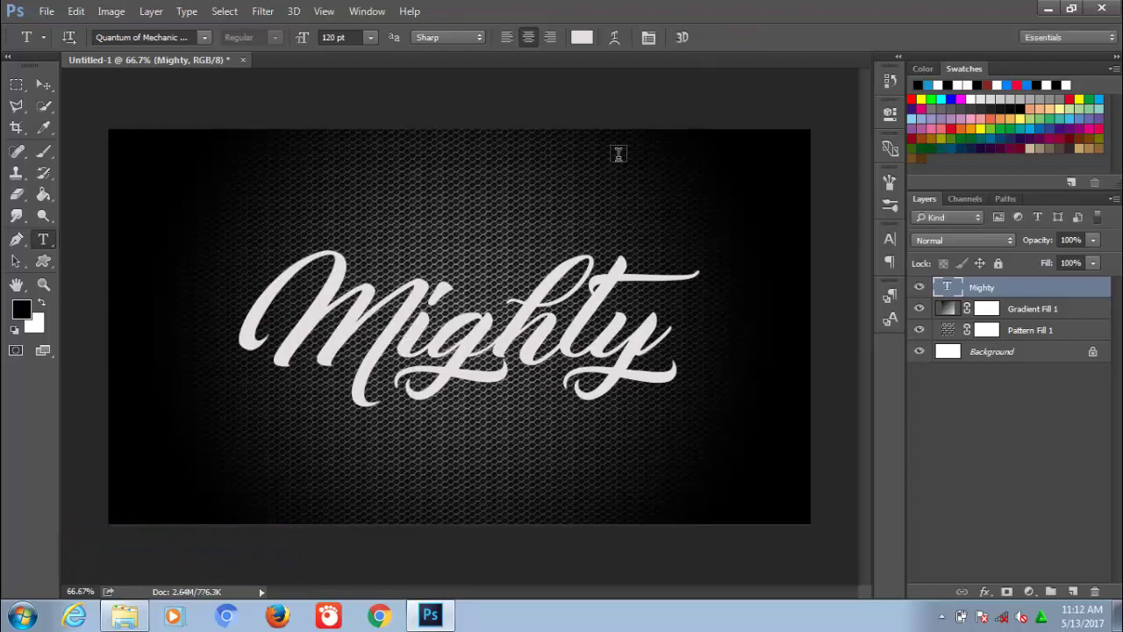
click(46, 85)
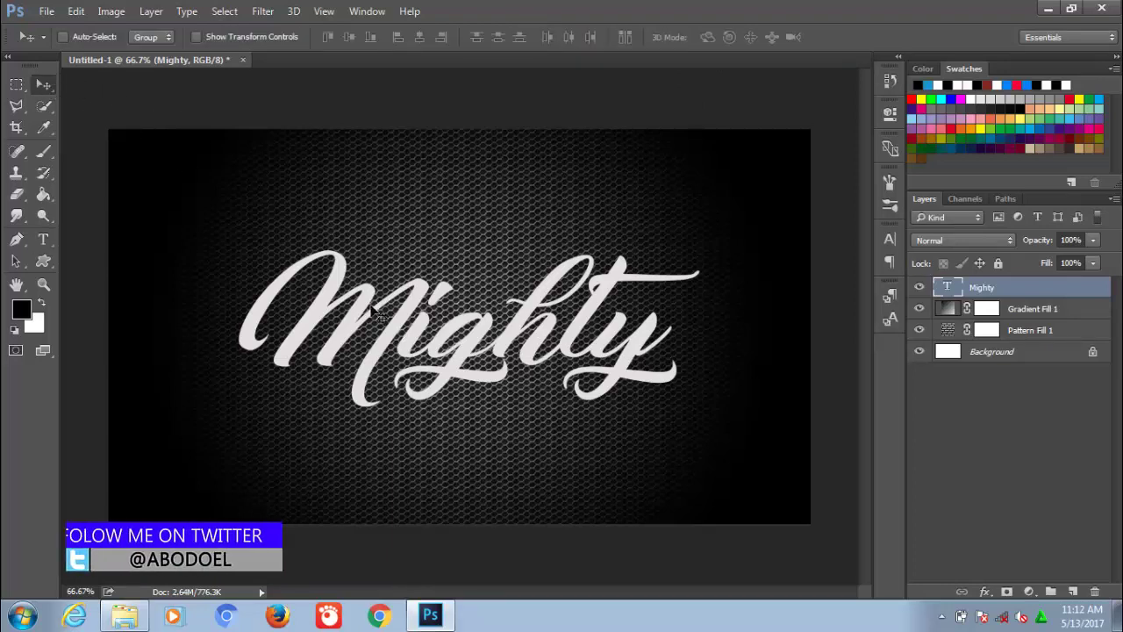
key(ctrl+t)
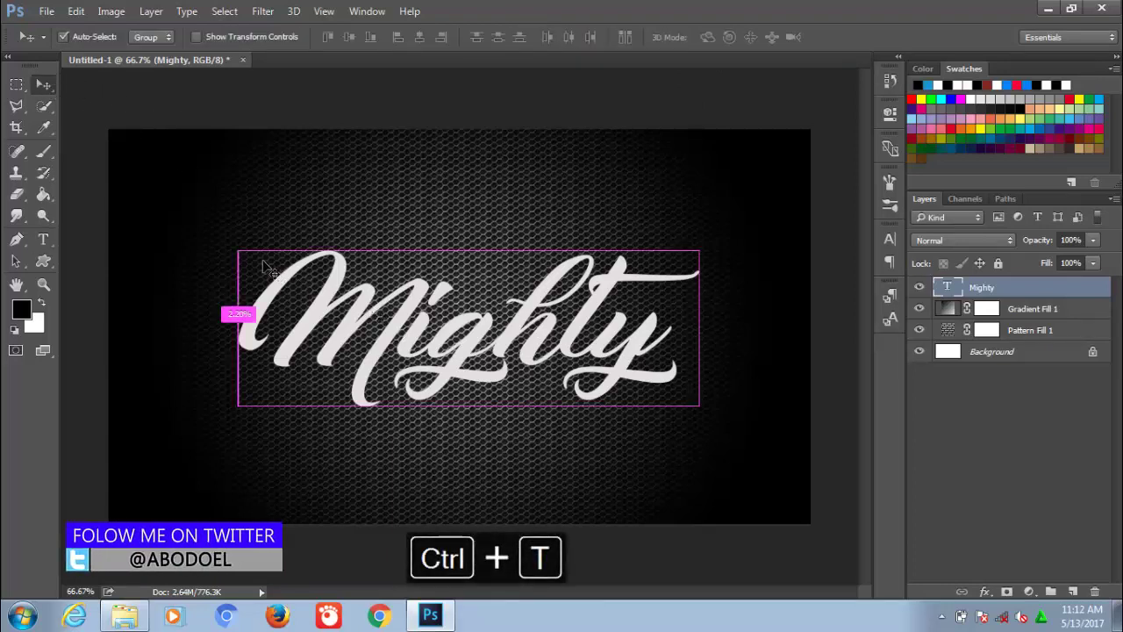
Skew the Mighty text about 5.8° with its top shifted left, and apply it
key(ctrl+t)
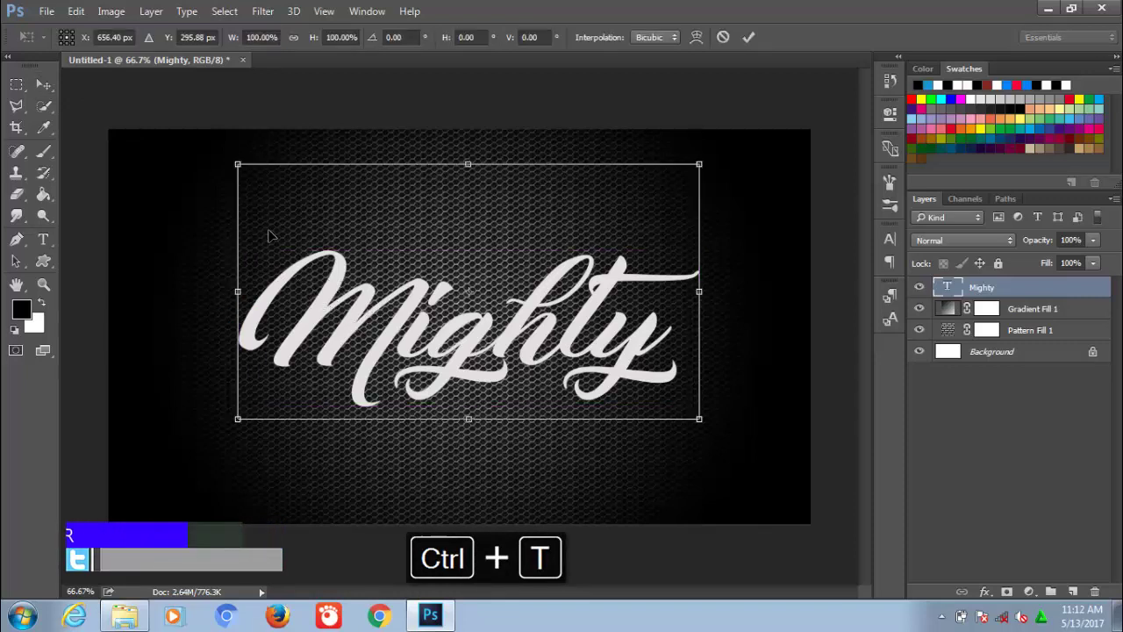
key(ctrl)
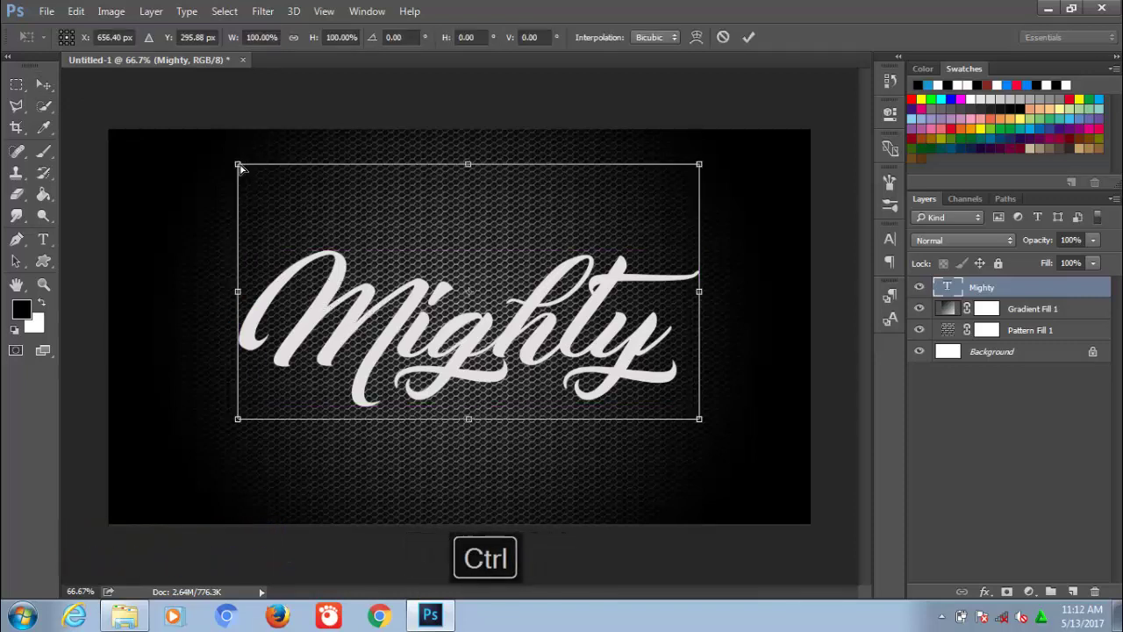
drag(239, 166, 217, 170)
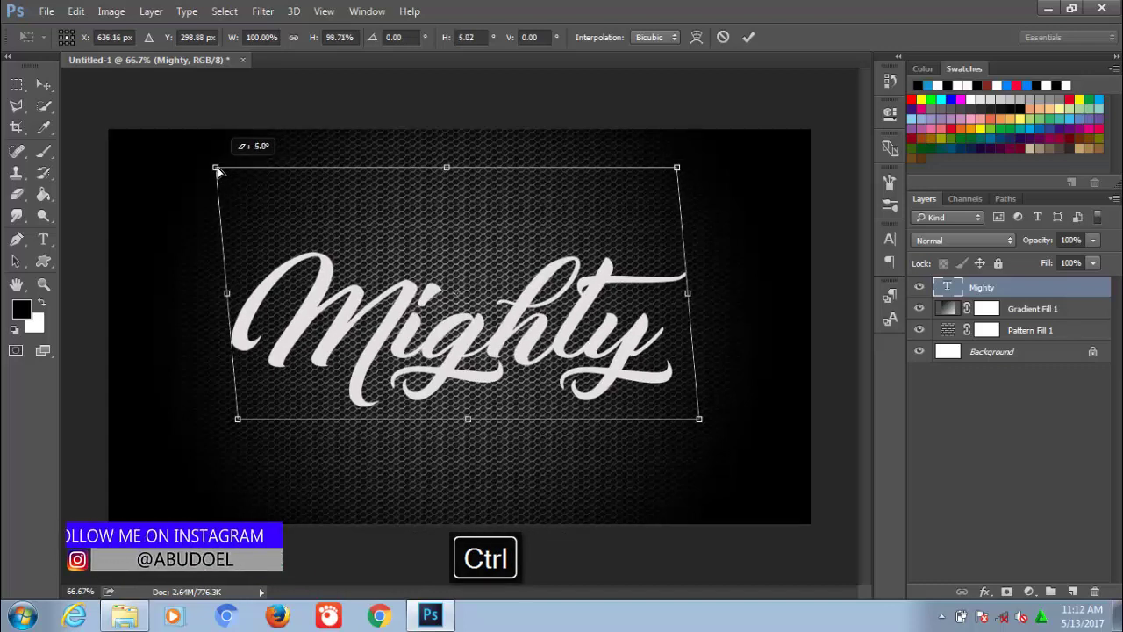
drag(219, 171, 215, 171)
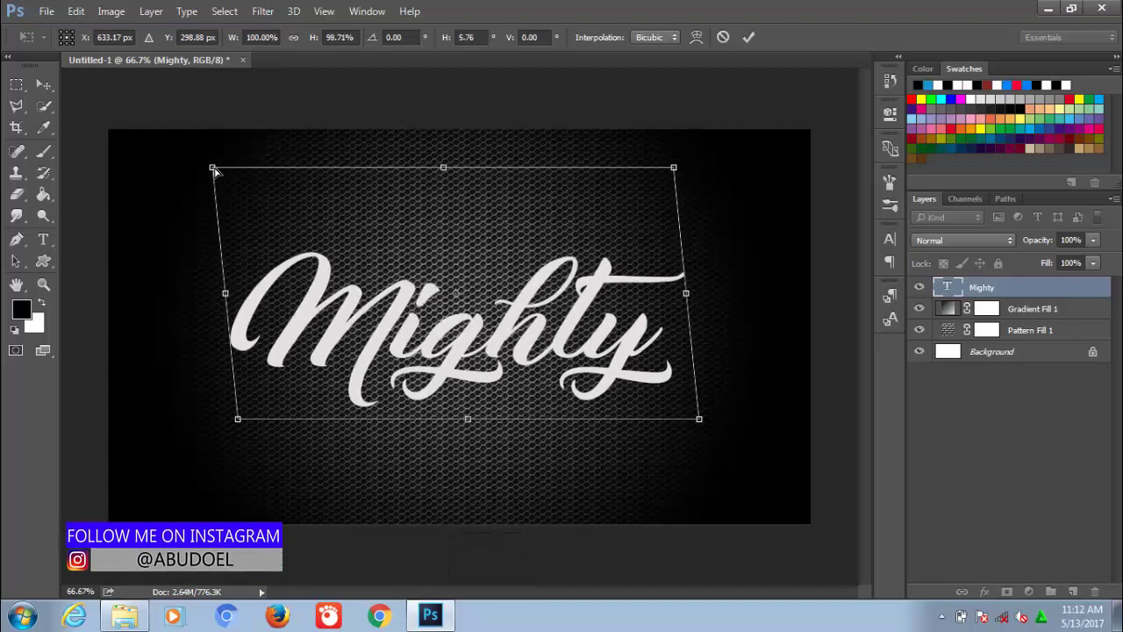
click(751, 33)
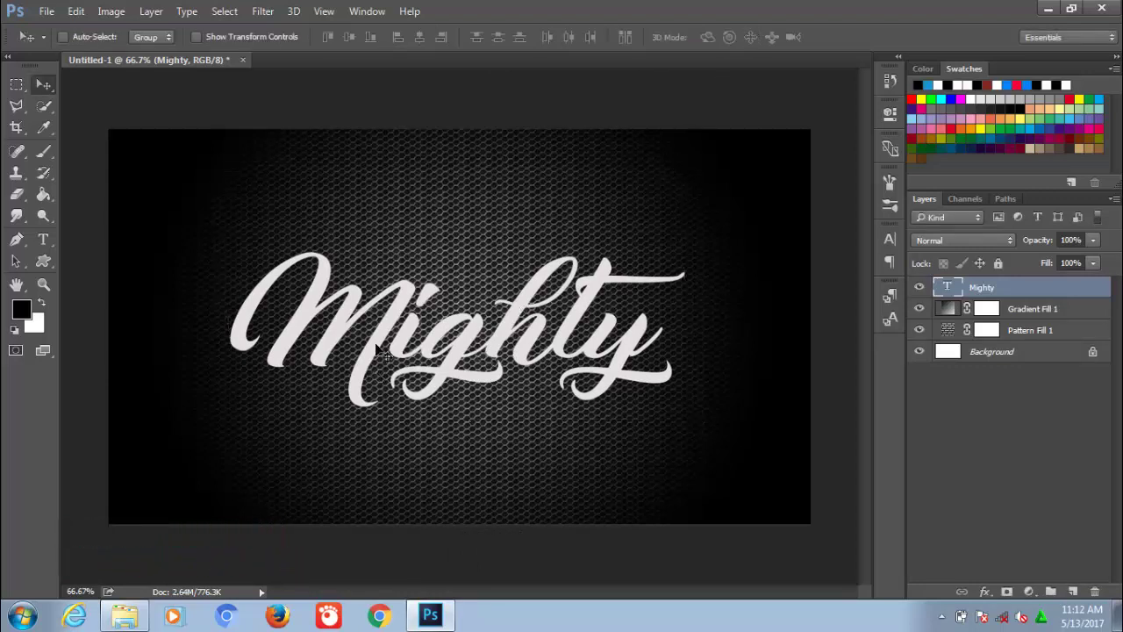
Open Layer Style for the Mighty text and move the dialog clear of the text
click(984, 592)
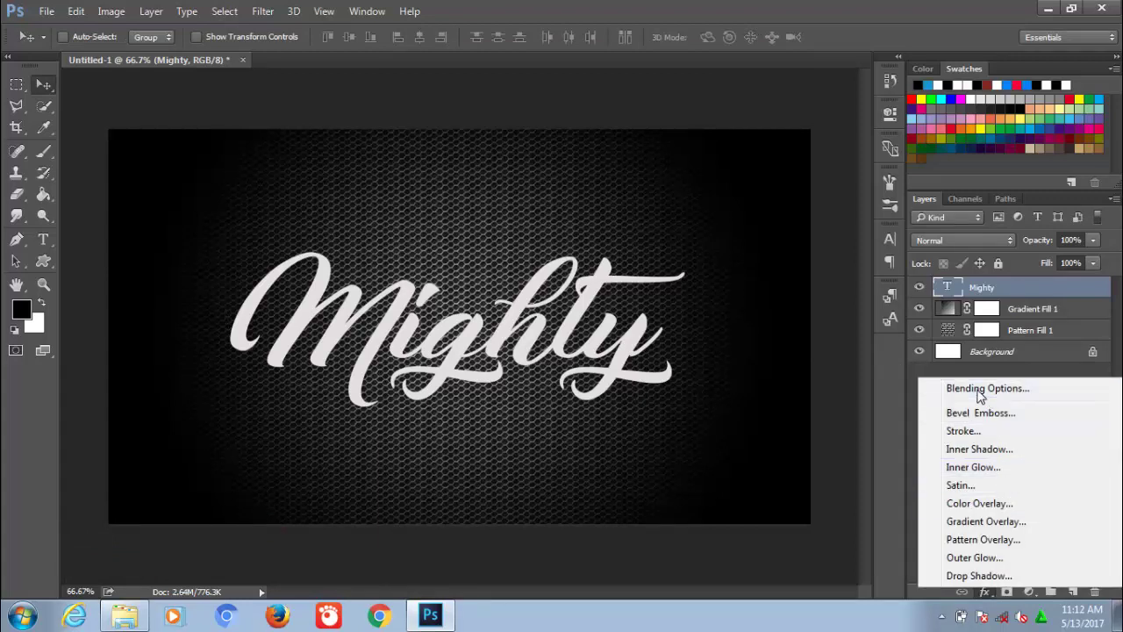
key(h)
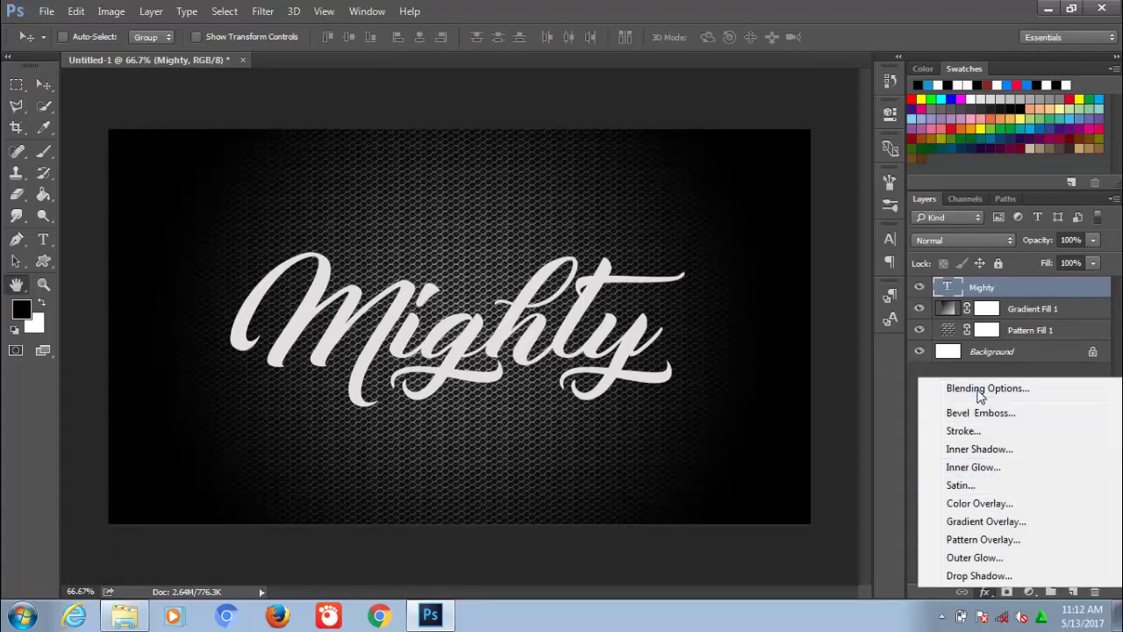
click(980, 390)
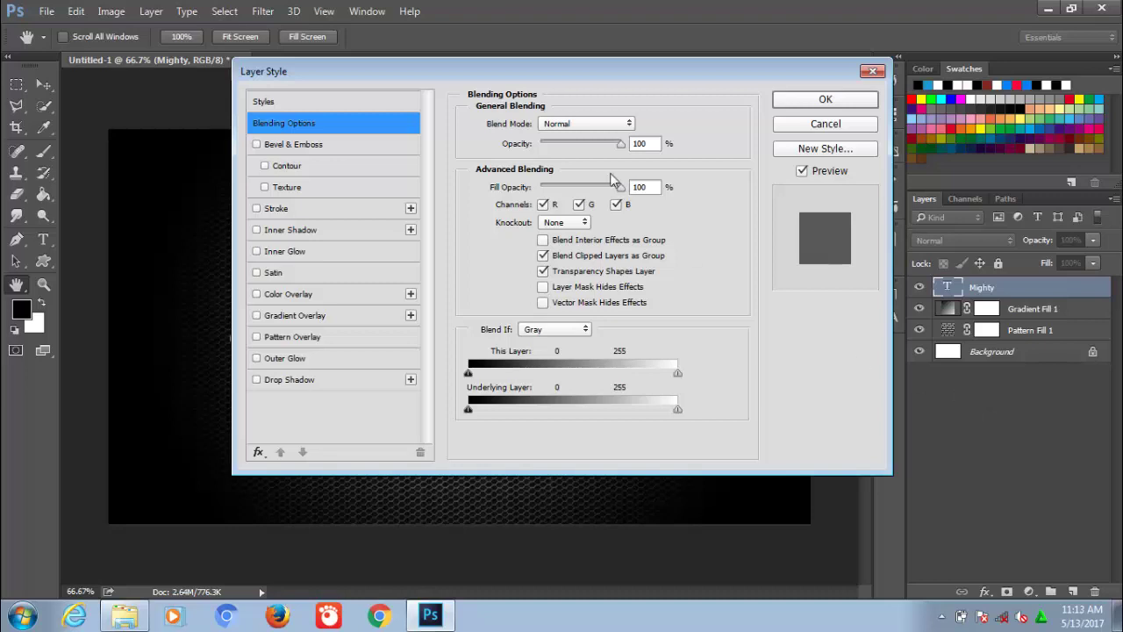
mouse_move(554, 66)
mouse_down()
mouse_move(840, 122)
mouse_move(860, 142)
mouse_up()
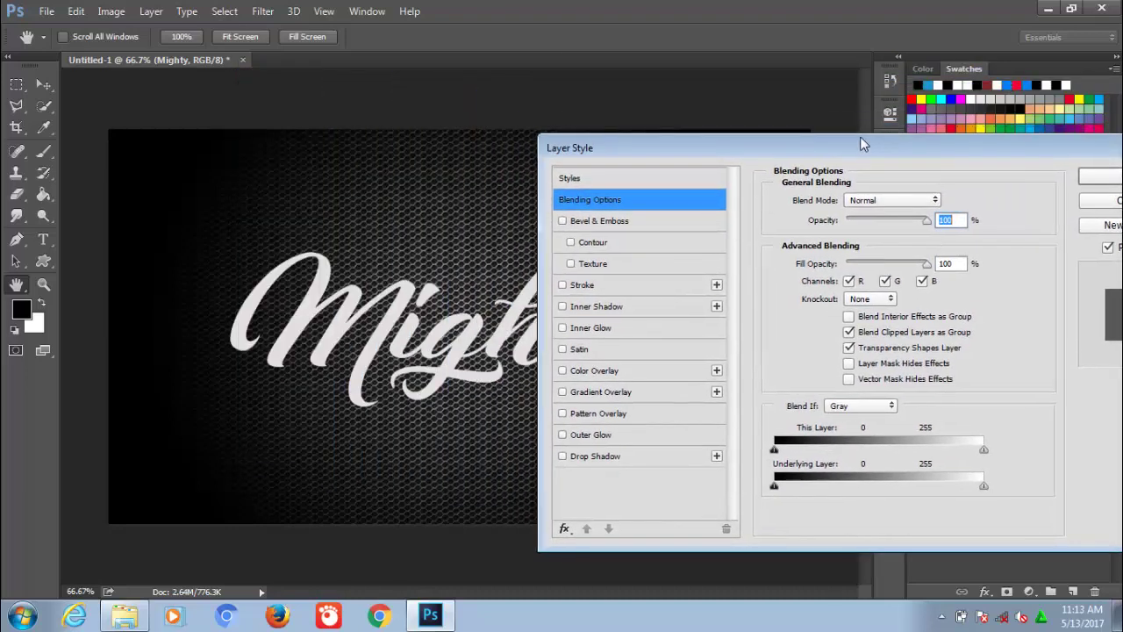
Add a Chisel Hard Inner Bevel with 174% depth and 9 px size
click(619, 223)
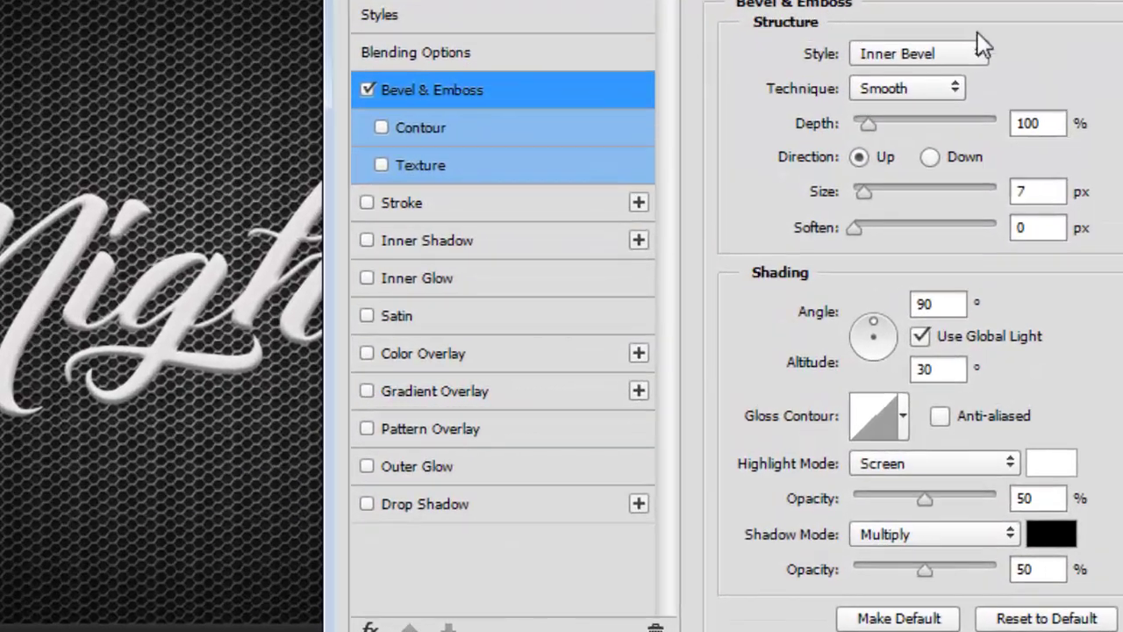
click(974, 55)
click(952, 103)
click(951, 91)
click(895, 130)
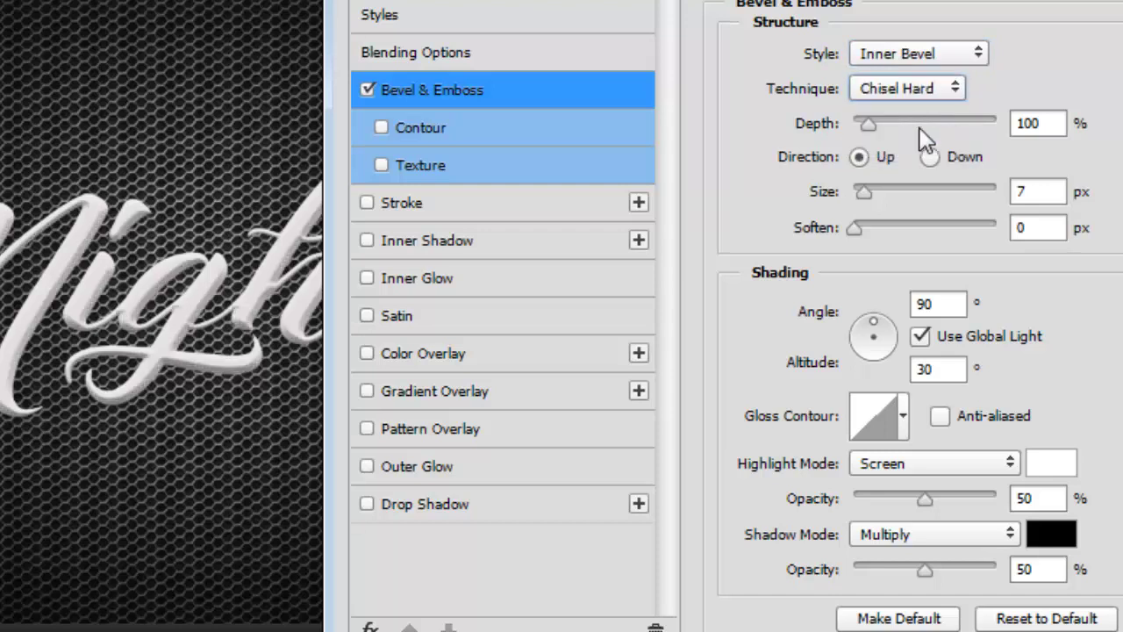
mouse_move(869, 124)
mouse_down()
mouse_move(900, 124)
mouse_move(878, 127)
mouse_up()
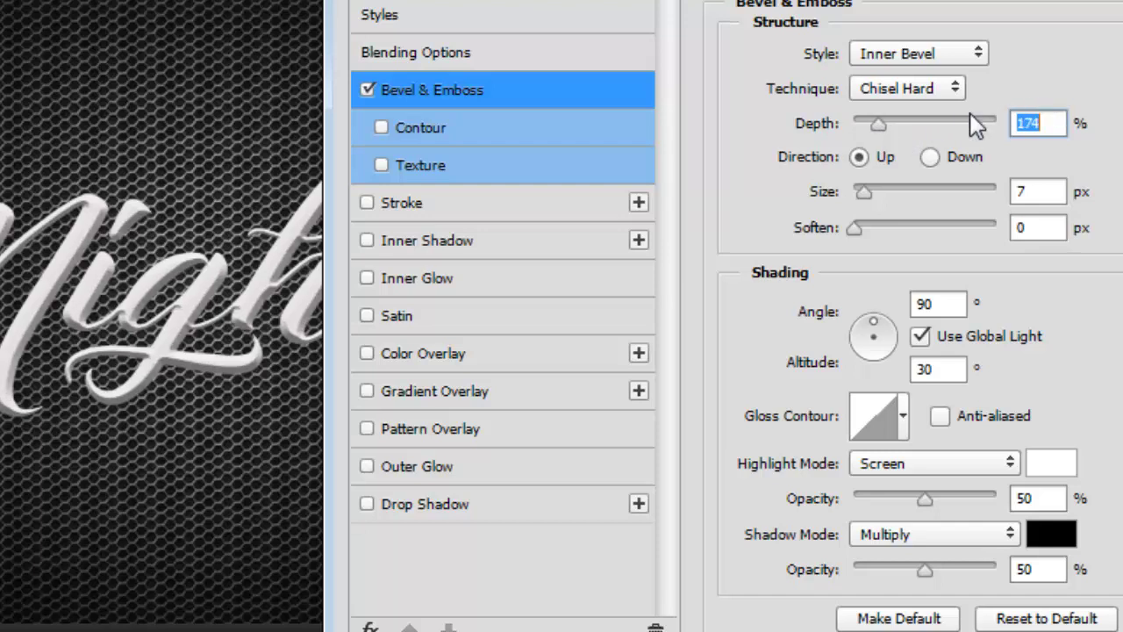
drag(868, 192, 867, 193)
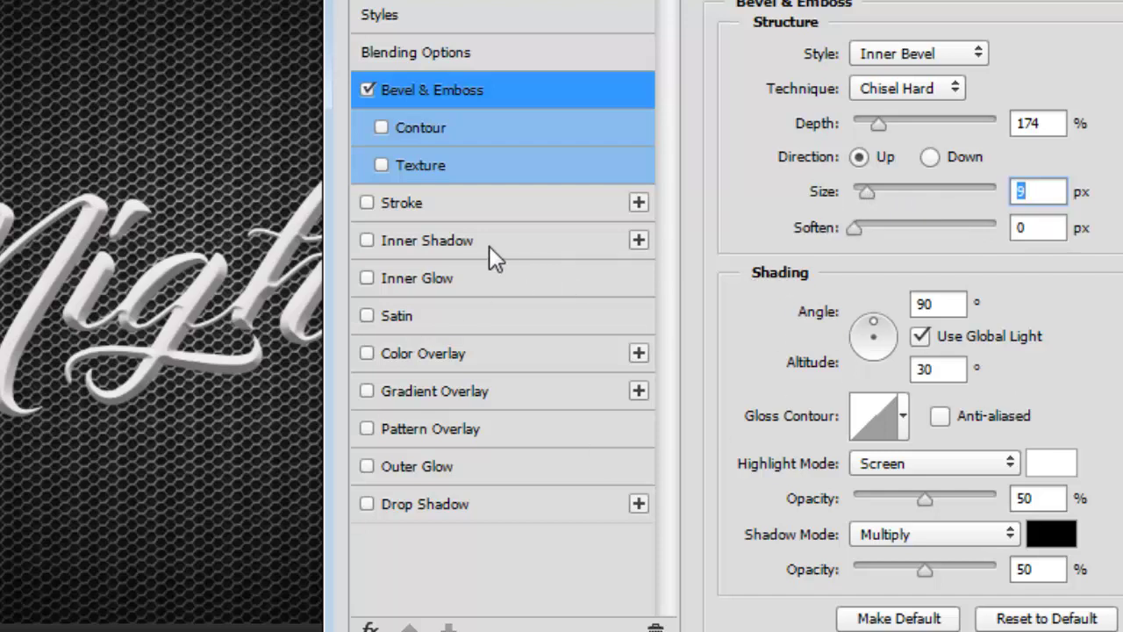
click(458, 242)
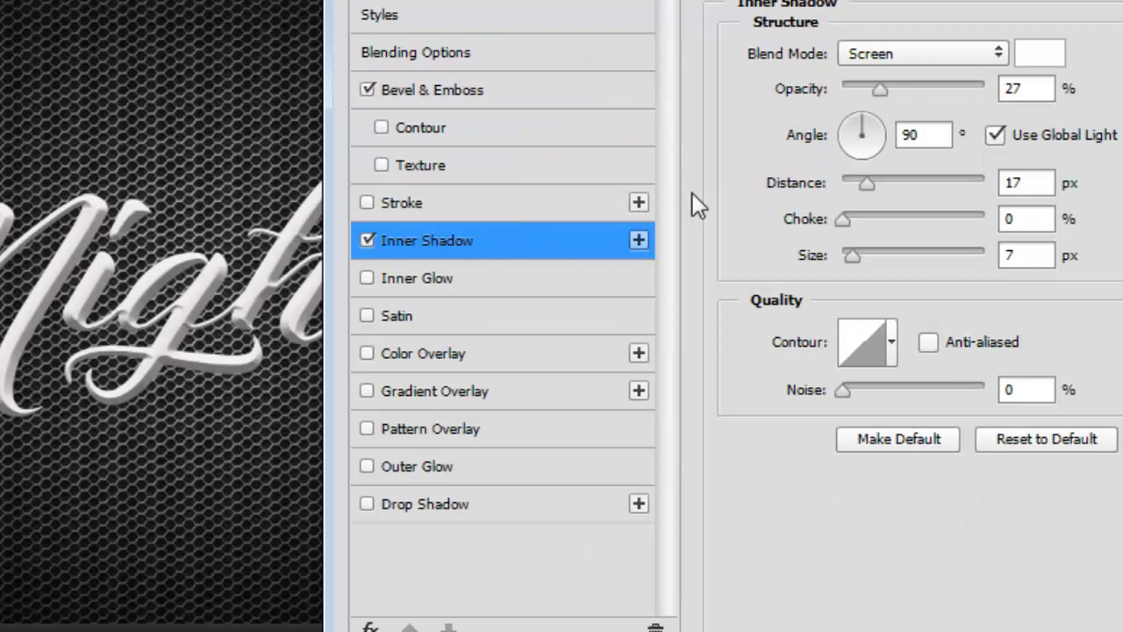
Set the Screen inner shadow to 80% opacity and 19 px distance
mouse_move(880, 91)
mouse_down()
mouse_move(921, 86)
mouse_move(911, 87)
mouse_up()
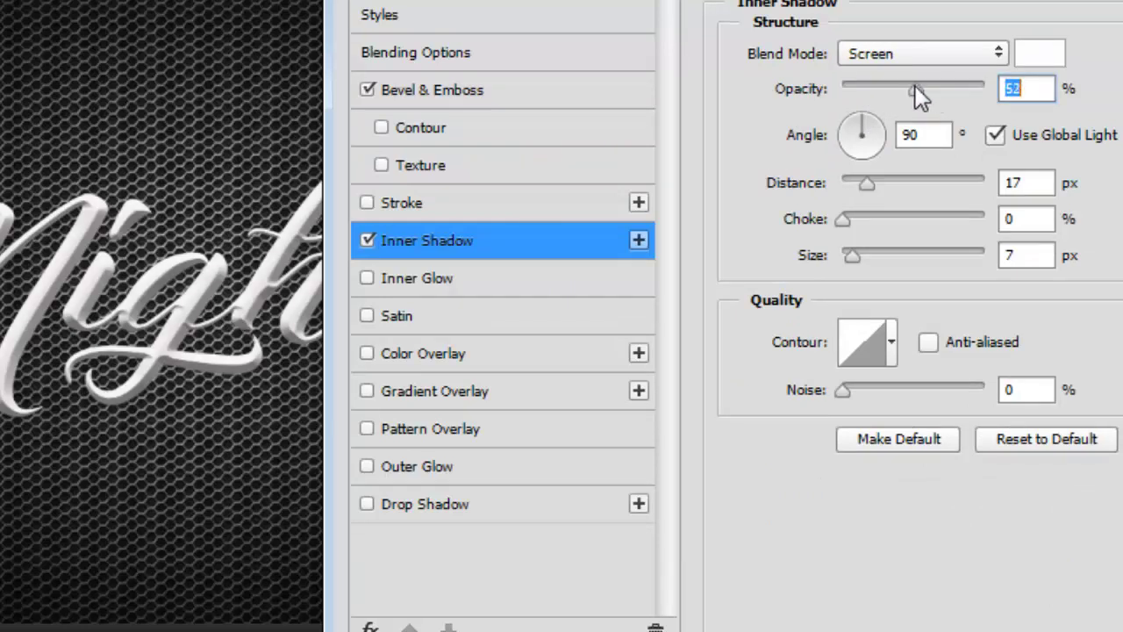
drag(865, 184, 884, 188)
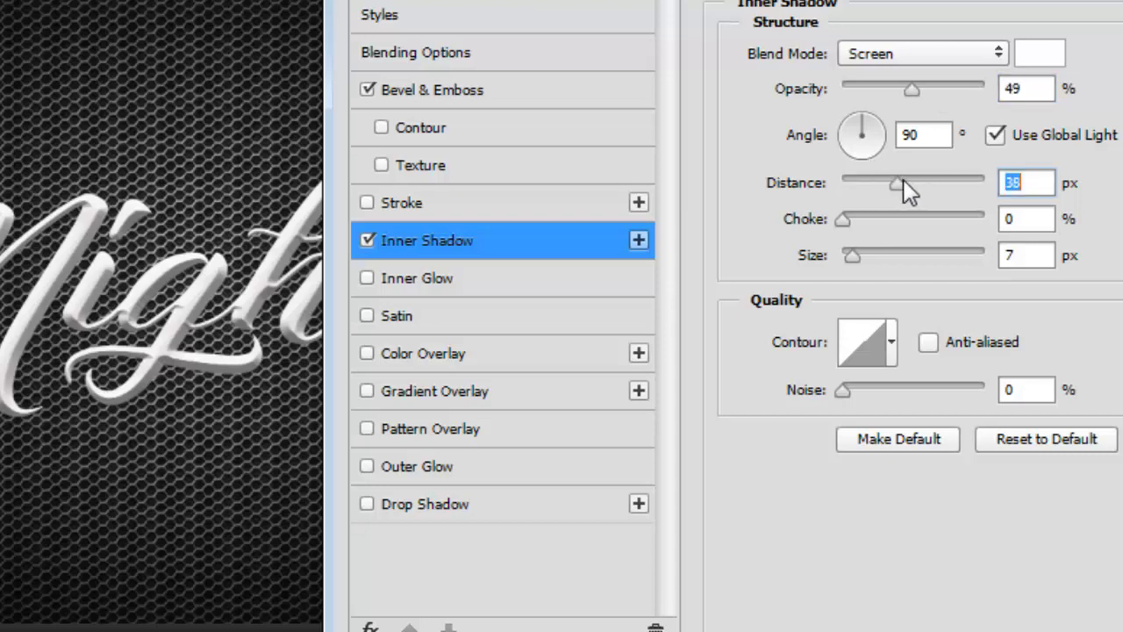
drag(871, 181, 870, 181)
drag(912, 92, 954, 90)
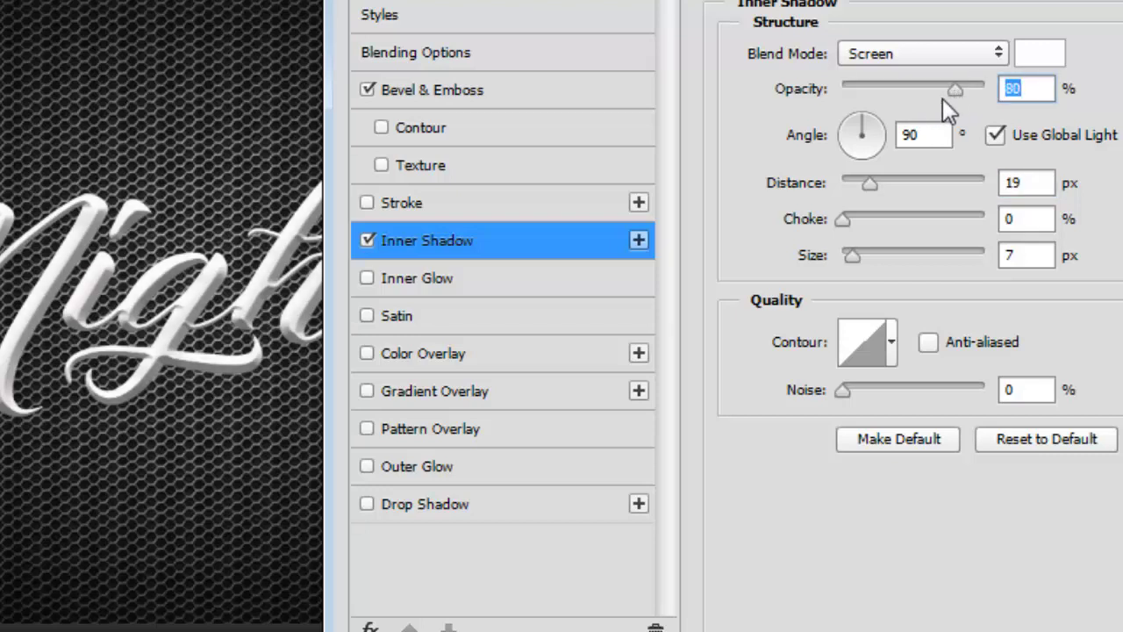
Add a dark grey Color Dodge colour overlay to the Mighty text
click(447, 352)
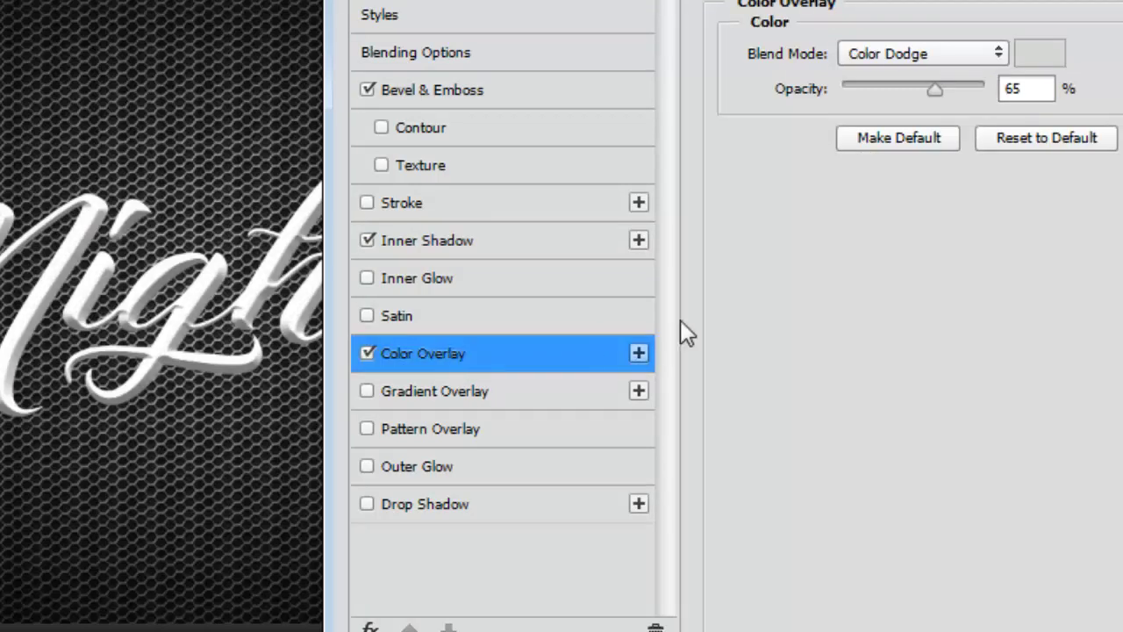
click(1044, 55)
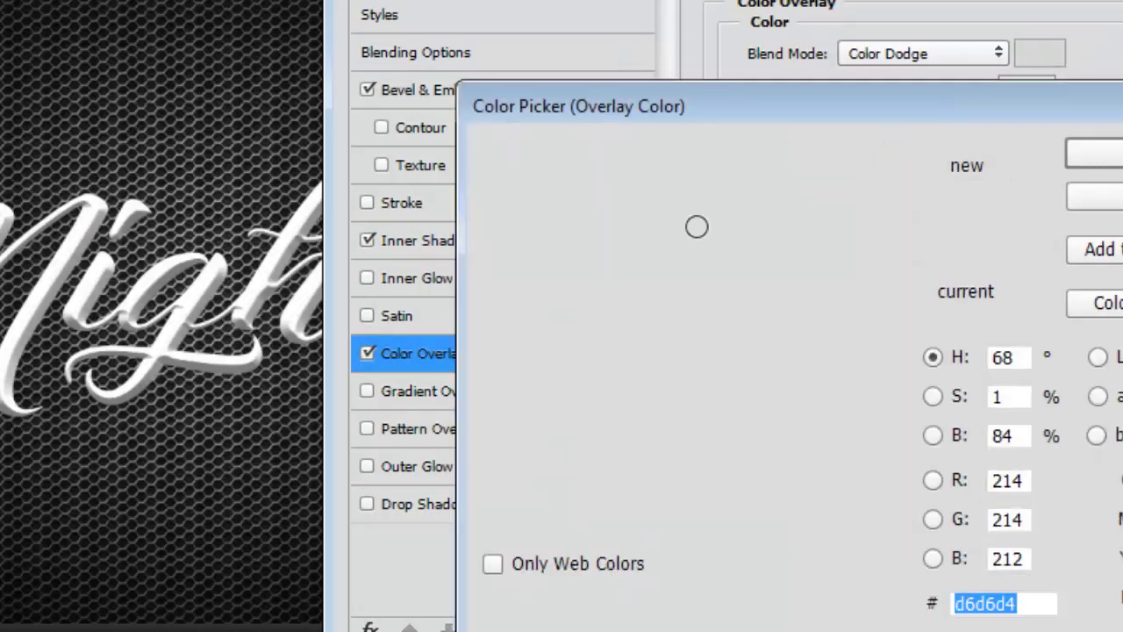
drag(510, 447, 494, 462)
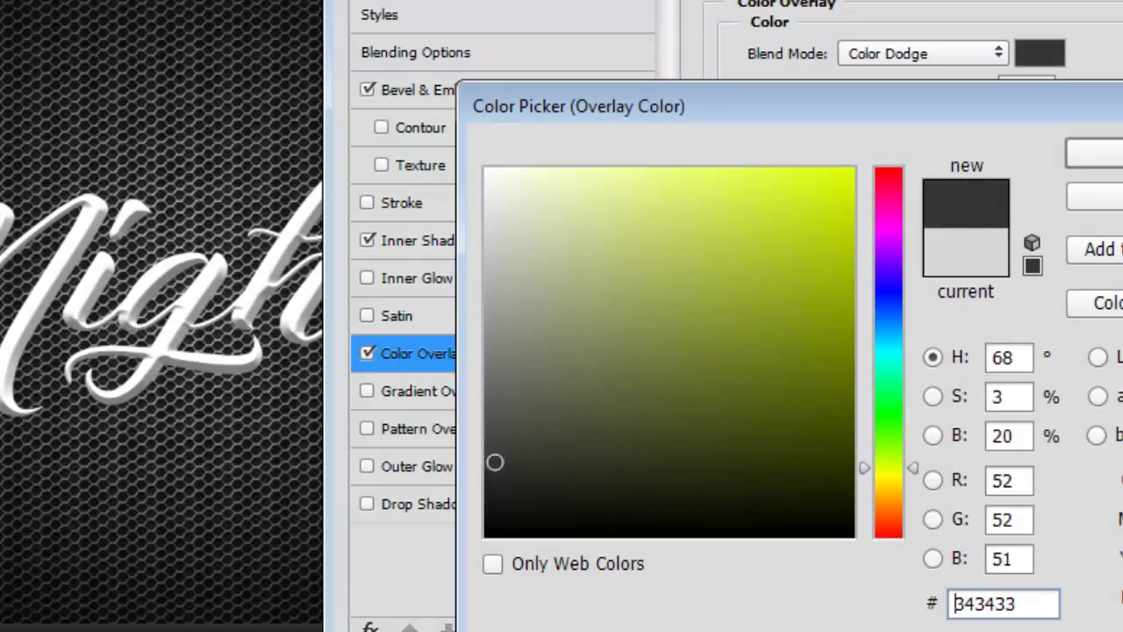
click(1102, 154)
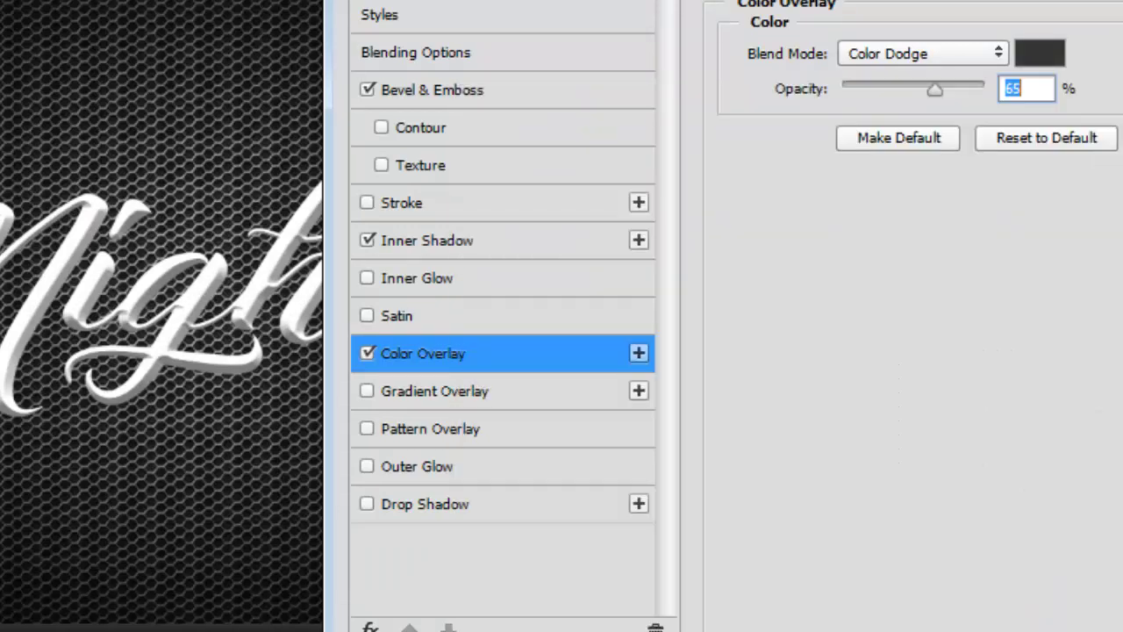
drag(987, 86, 981, 85)
Add a black-to-white Foreground to Background gradient overlay at 64% opacity
click(475, 395)
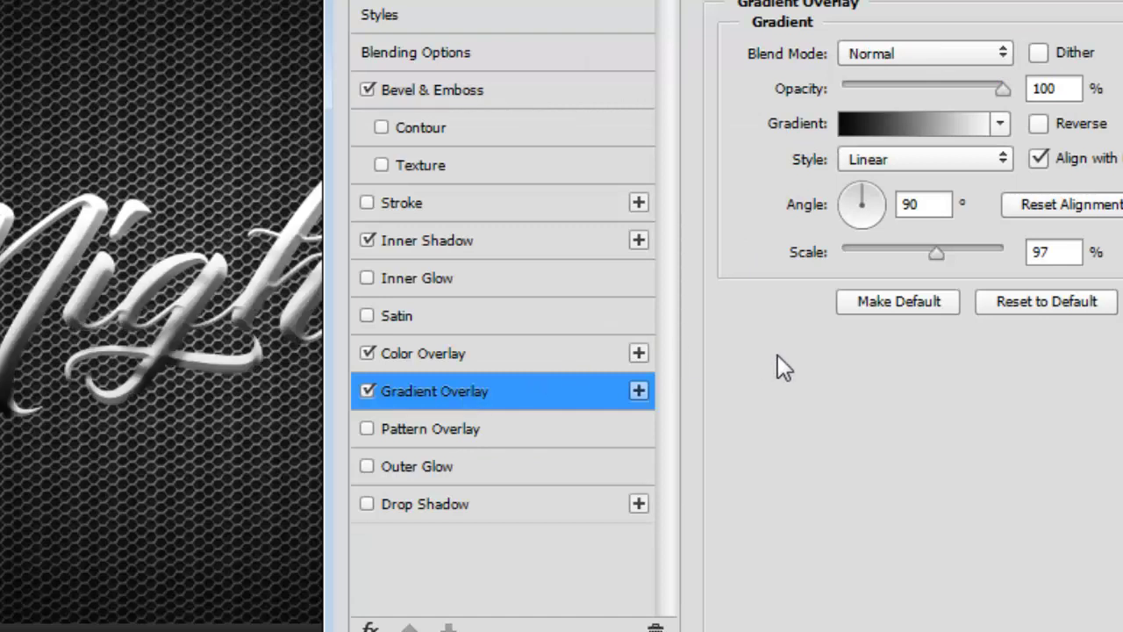
drag(1002, 91, 944, 87)
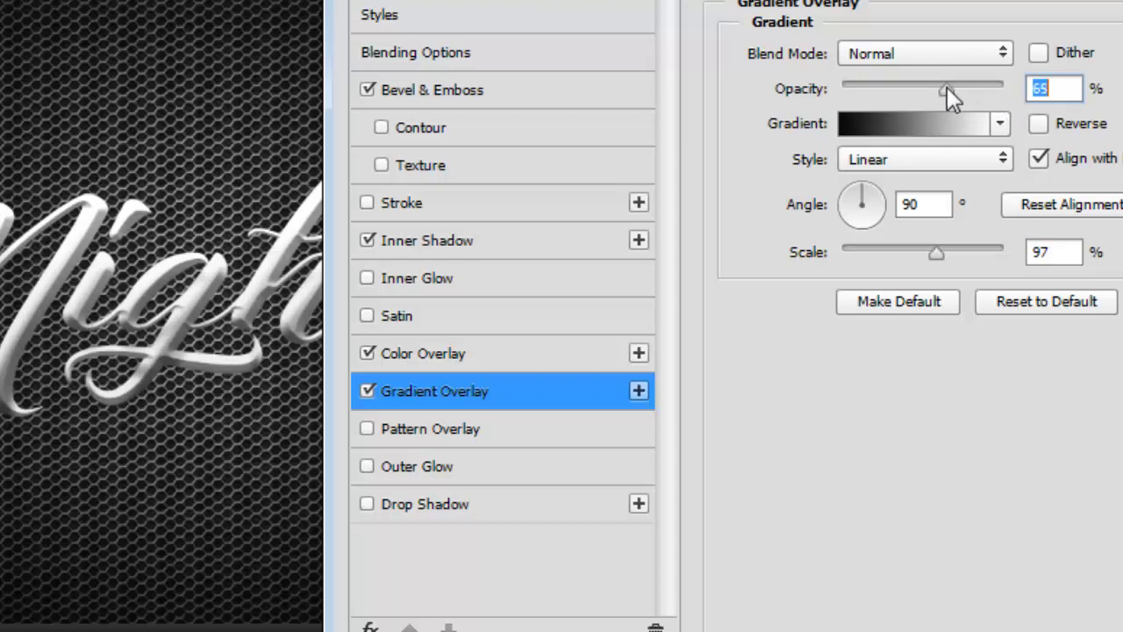
click(938, 123)
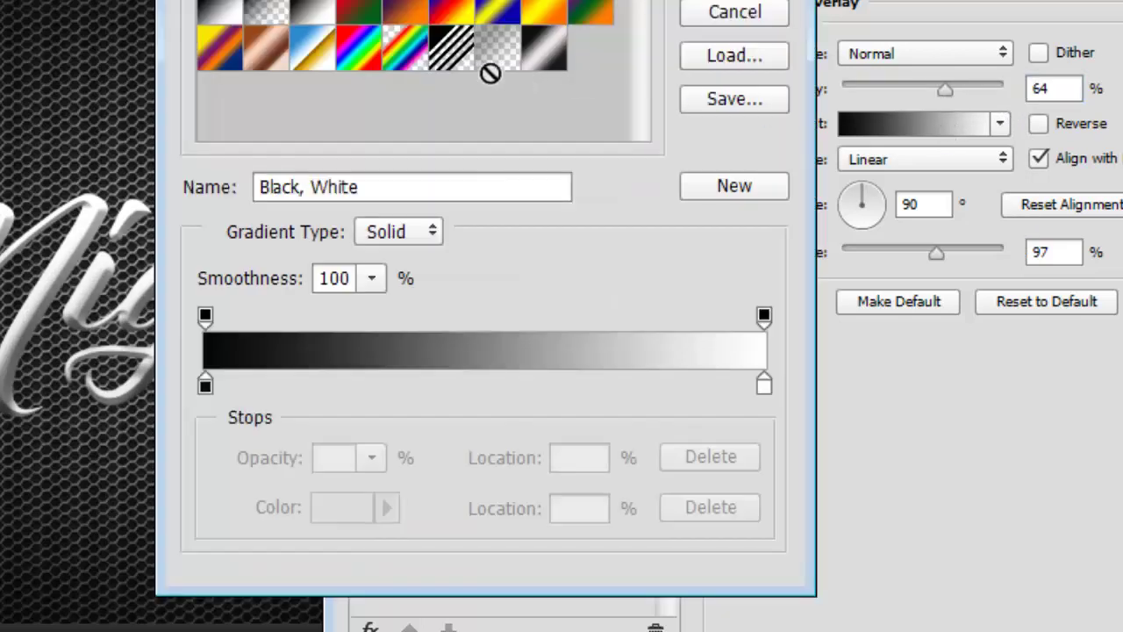
click(219, 15)
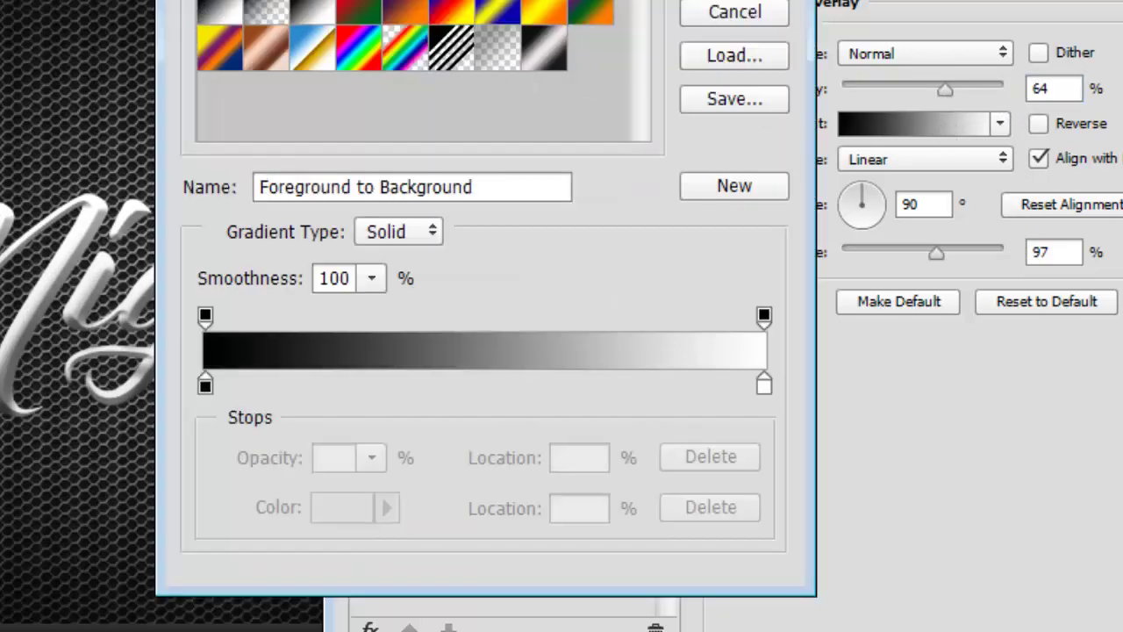
key(Return)
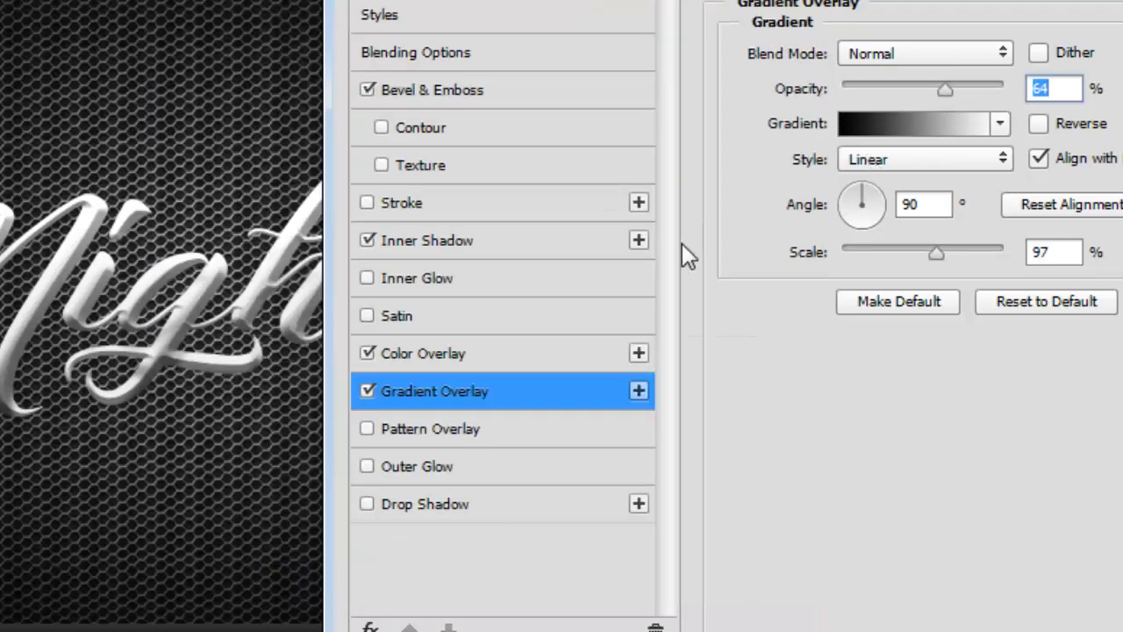
Add a black Normal-mode drop shadow at 97% opacity, 9 px distance, 6 px size
click(448, 504)
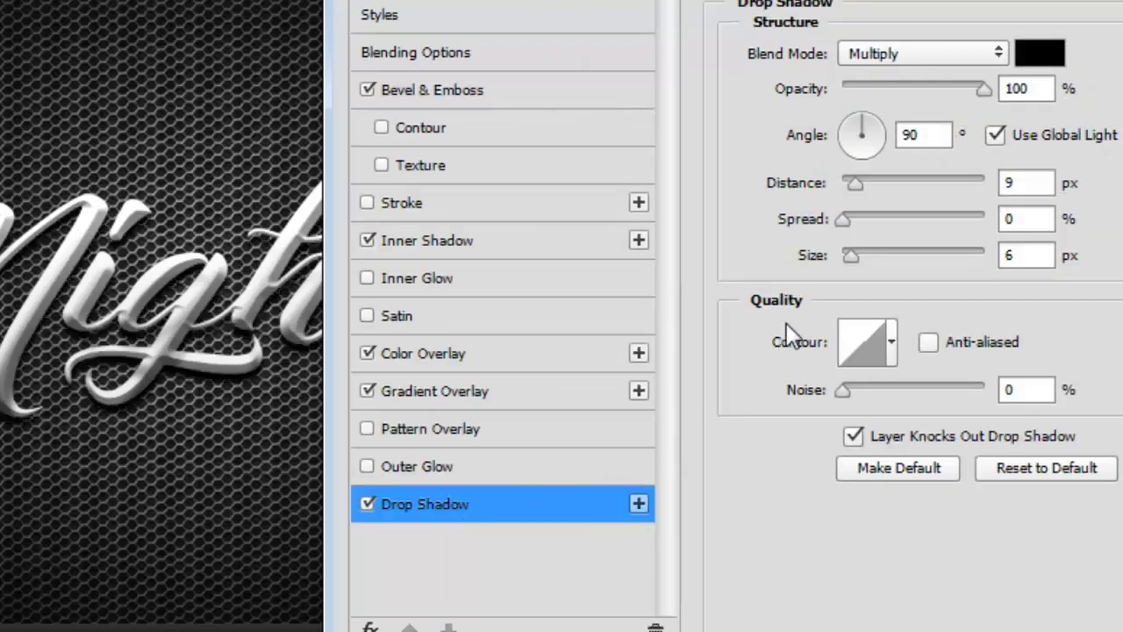
drag(974, 88, 980, 87)
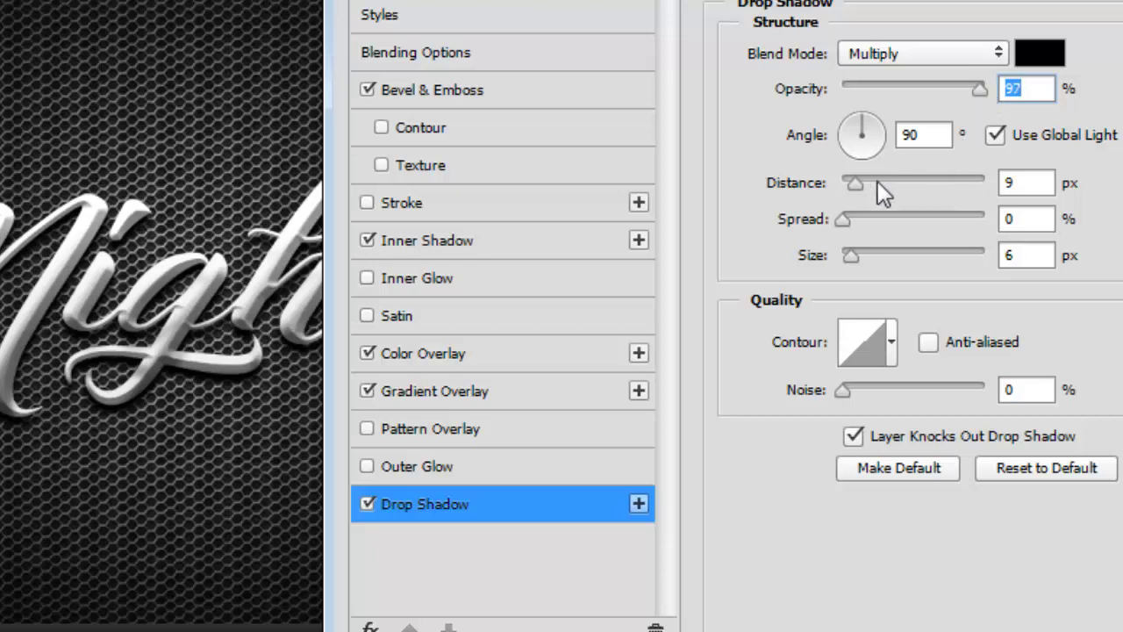
mouse_move(856, 183)
mouse_down()
mouse_move(902, 181)
mouse_move(856, 182)
mouse_up()
click(1000, 56)
click(933, 77)
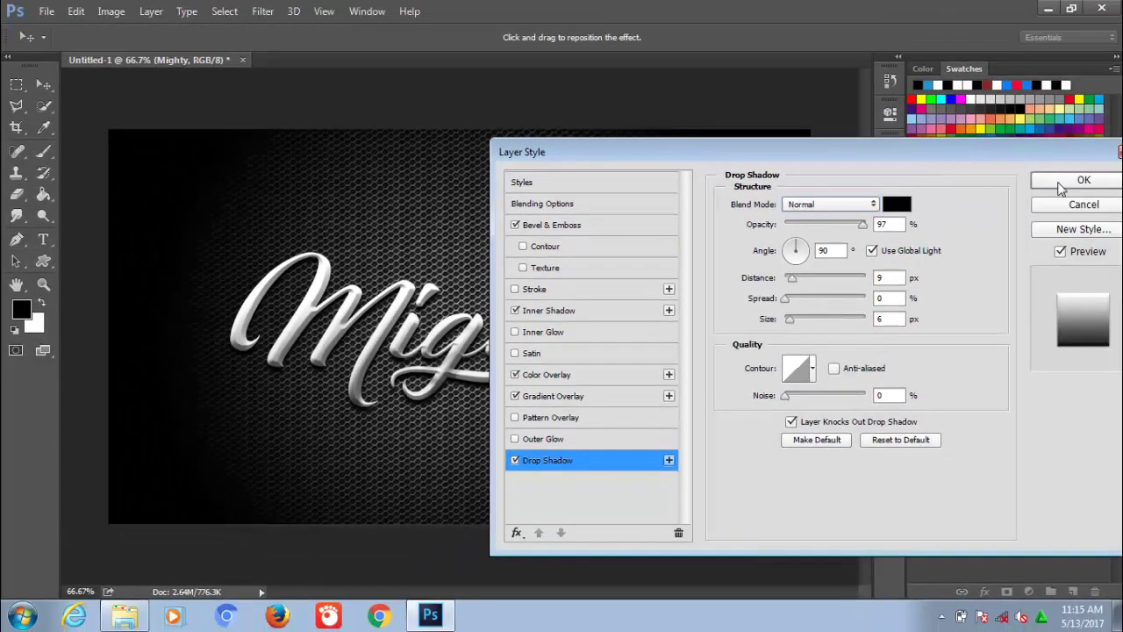
Confirm the layer style and deselect the text layer to view the chrome Mighty lettering
click(1060, 185)
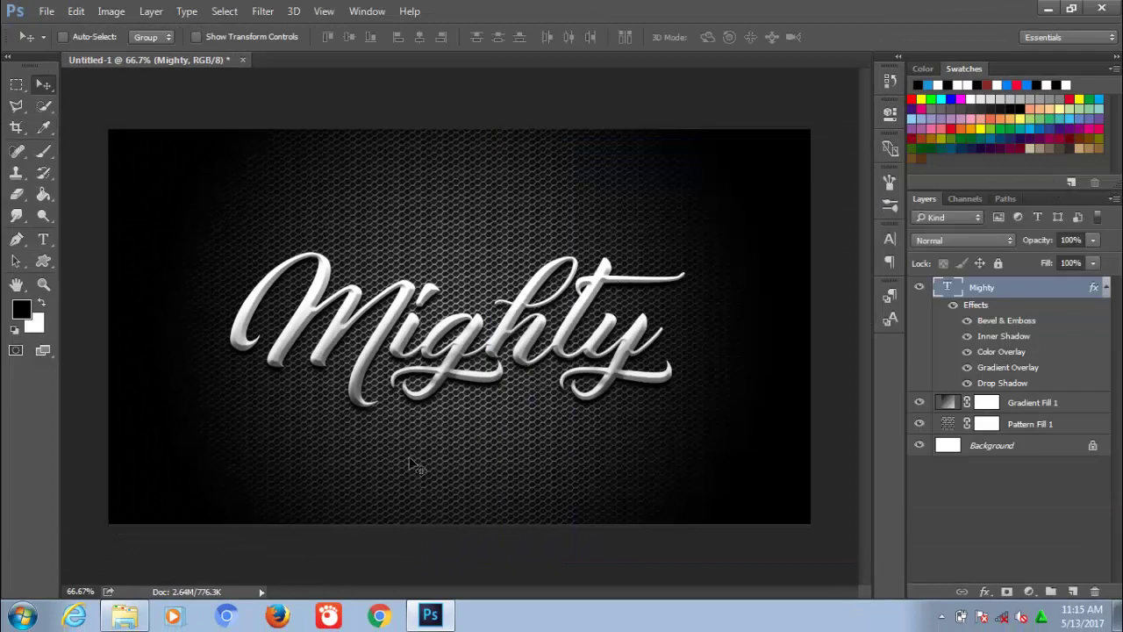
click(1022, 517)
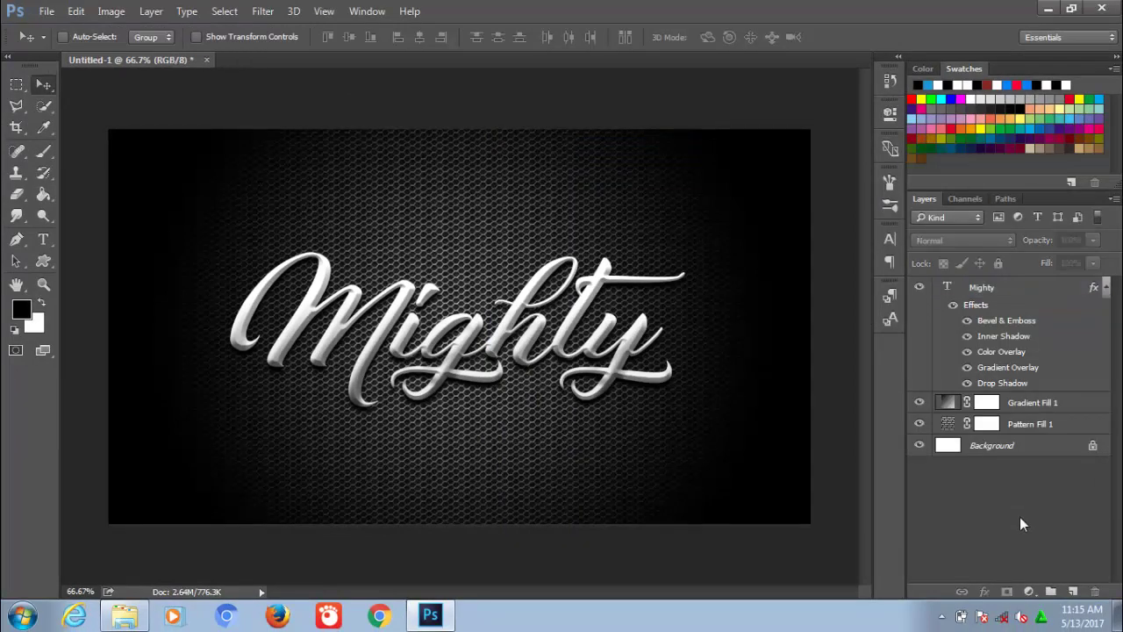